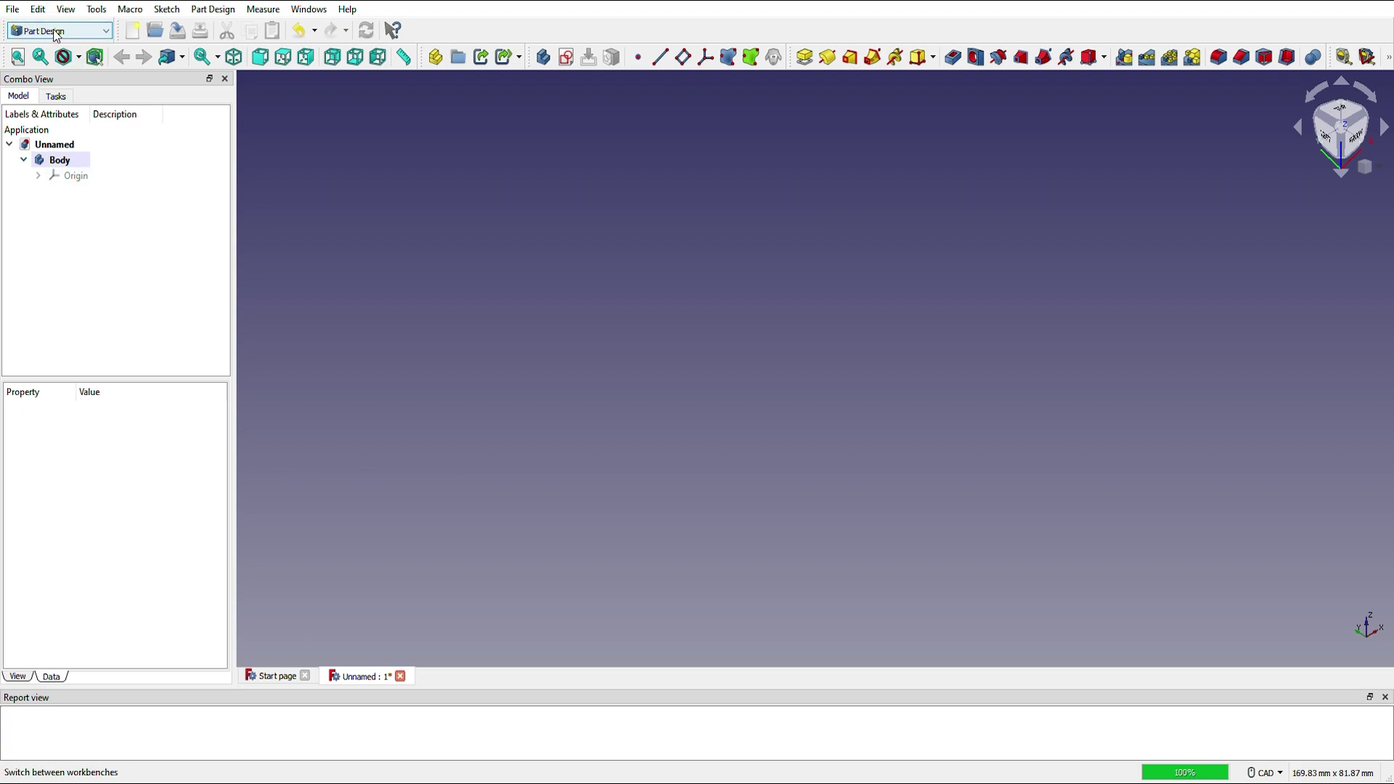
Start a new sketch on the XZ plane and draw a hexagon centred on the origin
{"action": "left_click", "coordinate": [568, 57]}
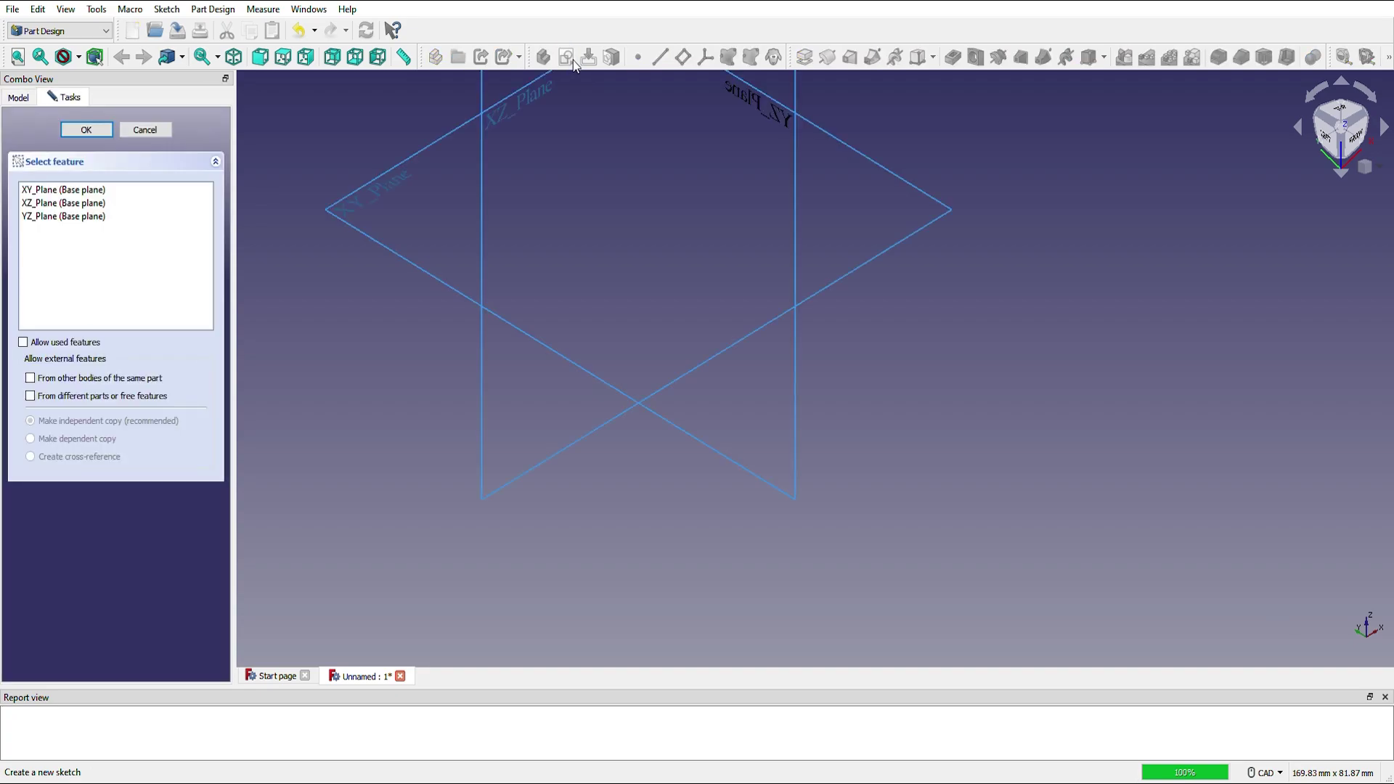
{"action": "left_click", "coordinate": [86, 131]}
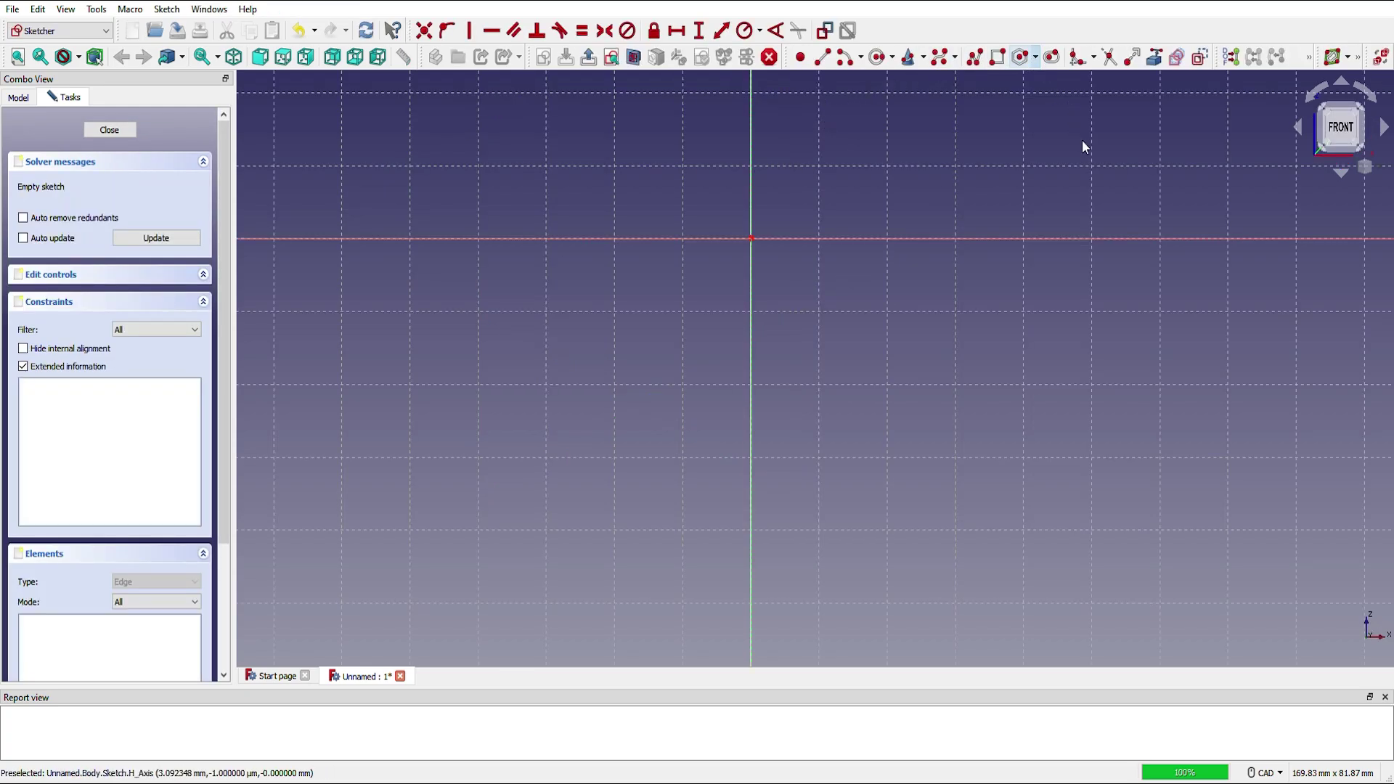
{"action": "left_click", "coordinate": [751, 238]}
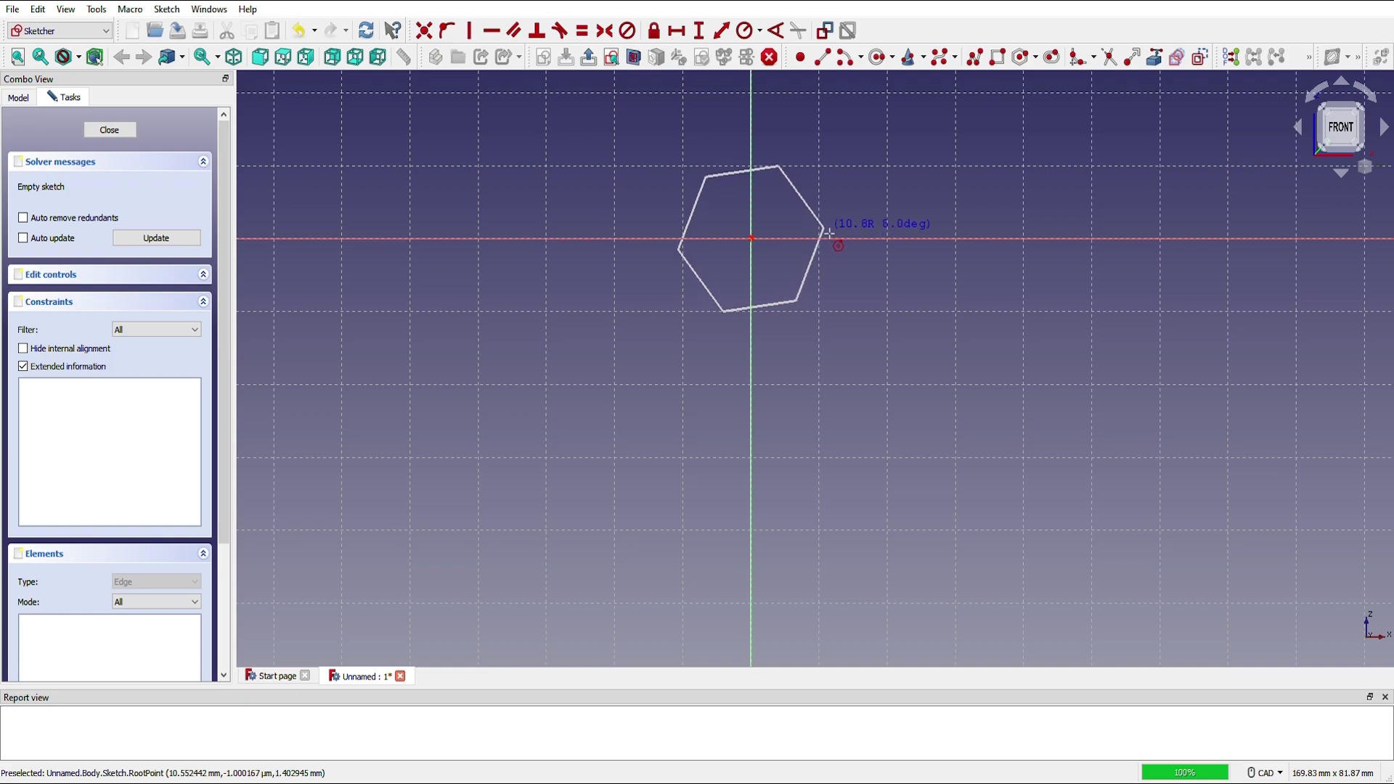
{"action": "left_click", "coordinate": [831, 236]}
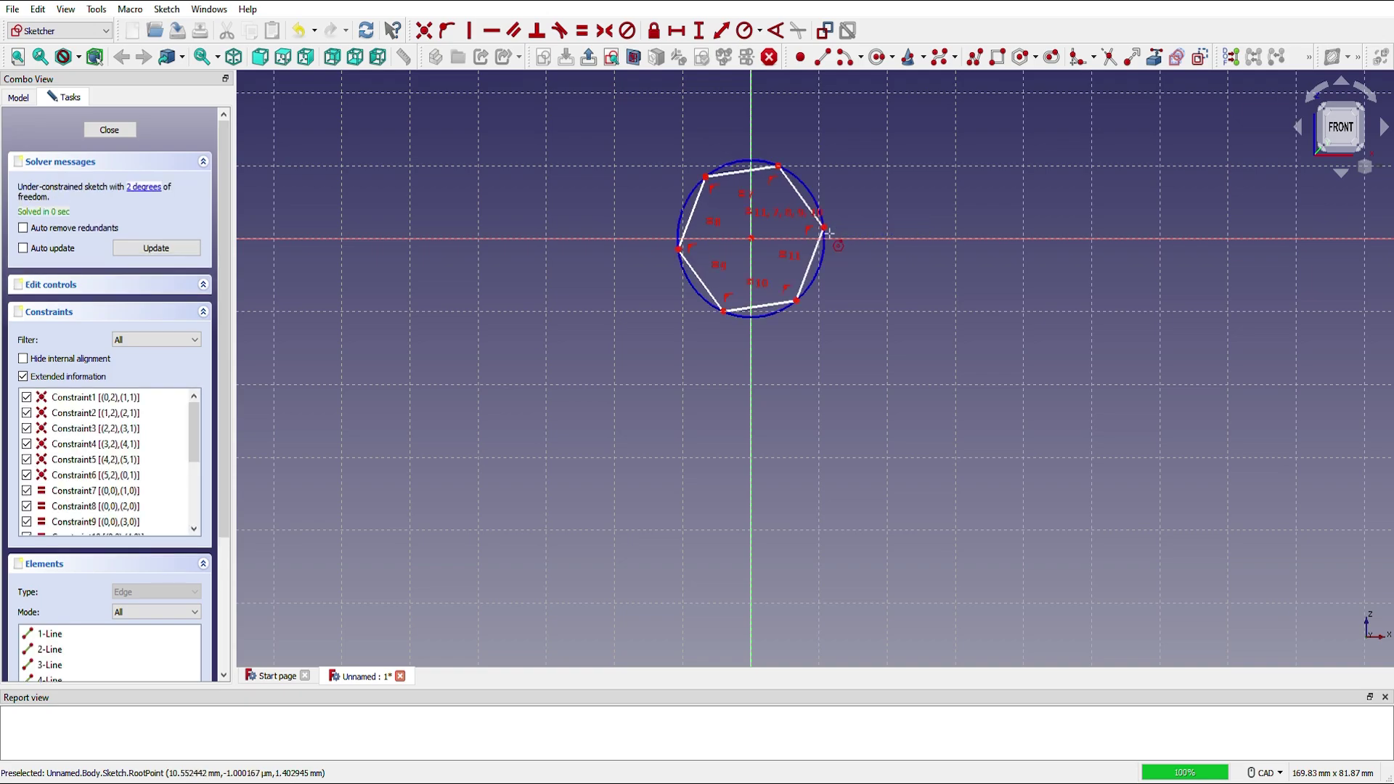
Constrain the hexagon's bottom edge horizontal and give it a horizontal distance dimension
{"action": "left_click", "coordinate": [491, 31]}
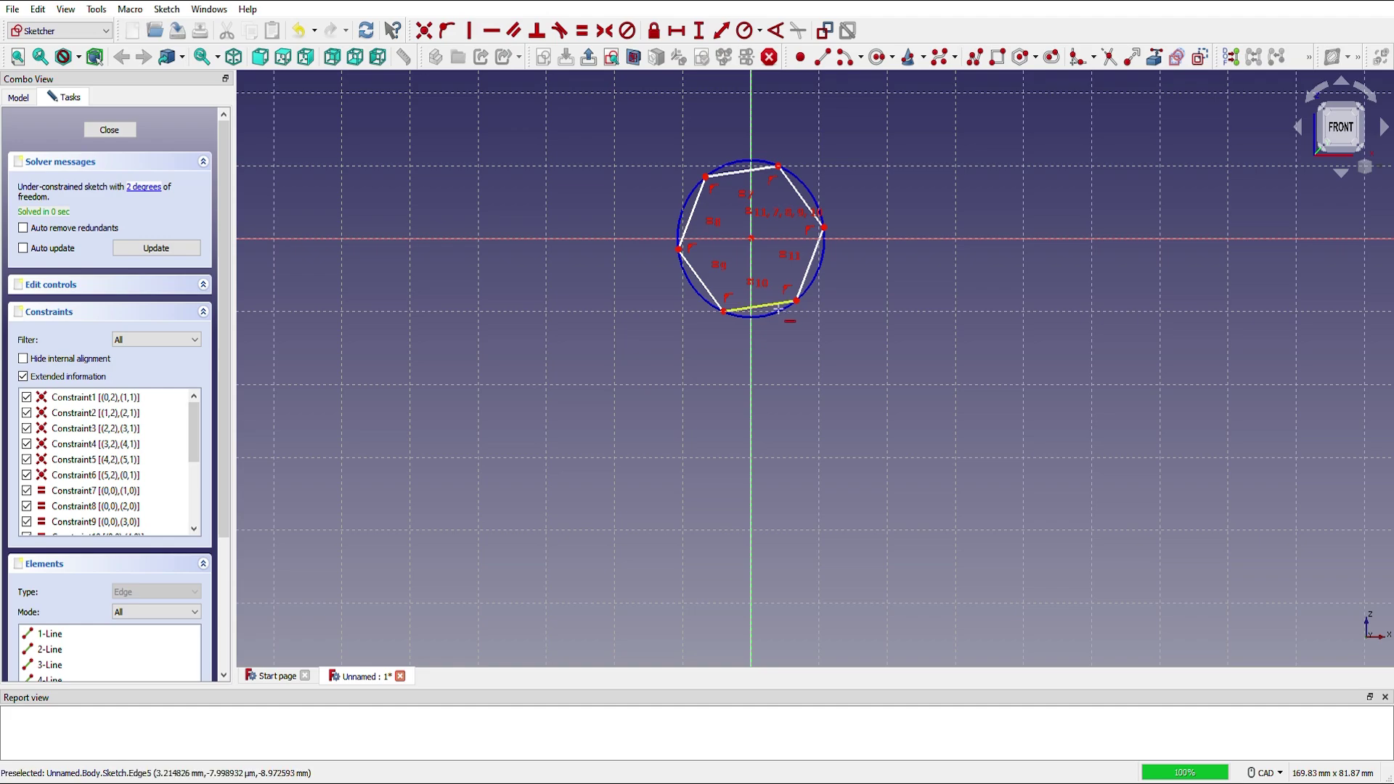
{"action": "left_click", "coordinate": [779, 310]}
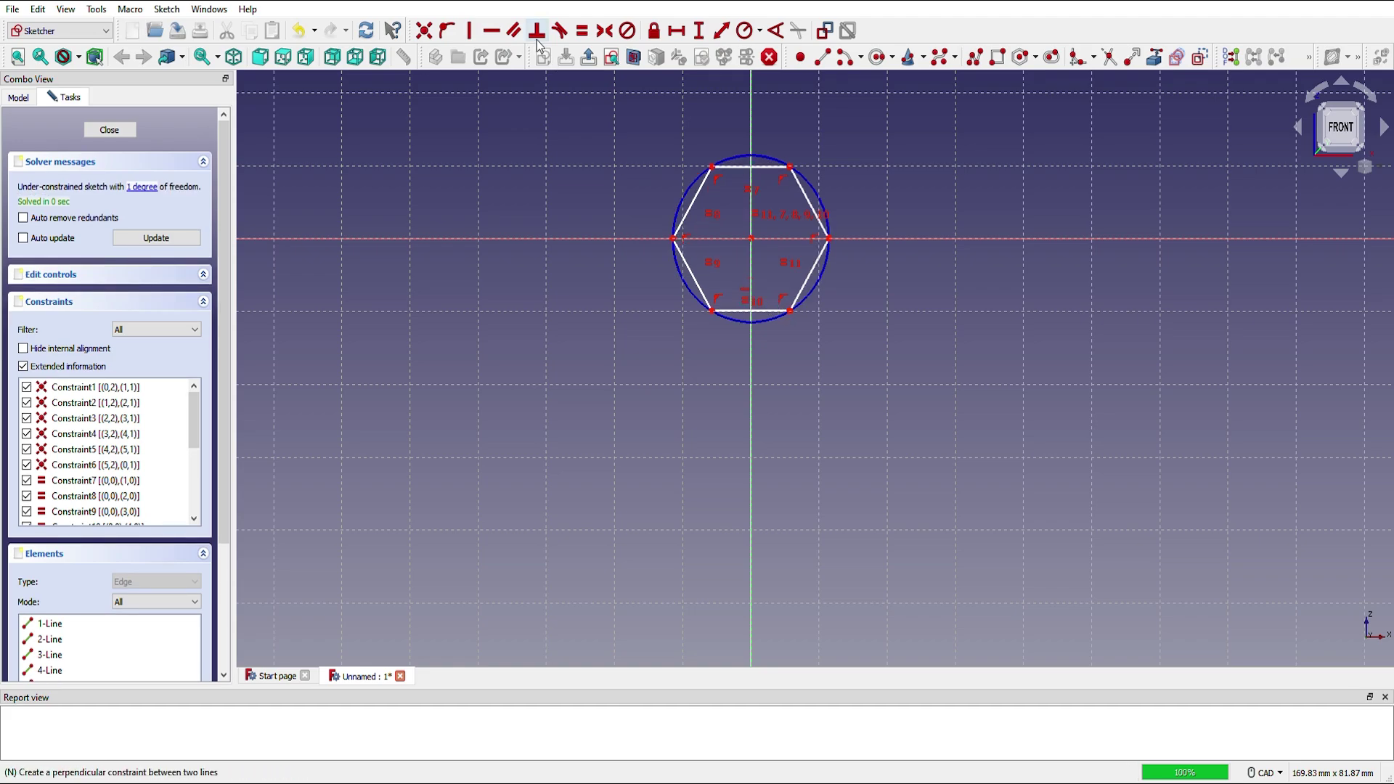
{"action": "left_click", "coordinate": [676, 30]}
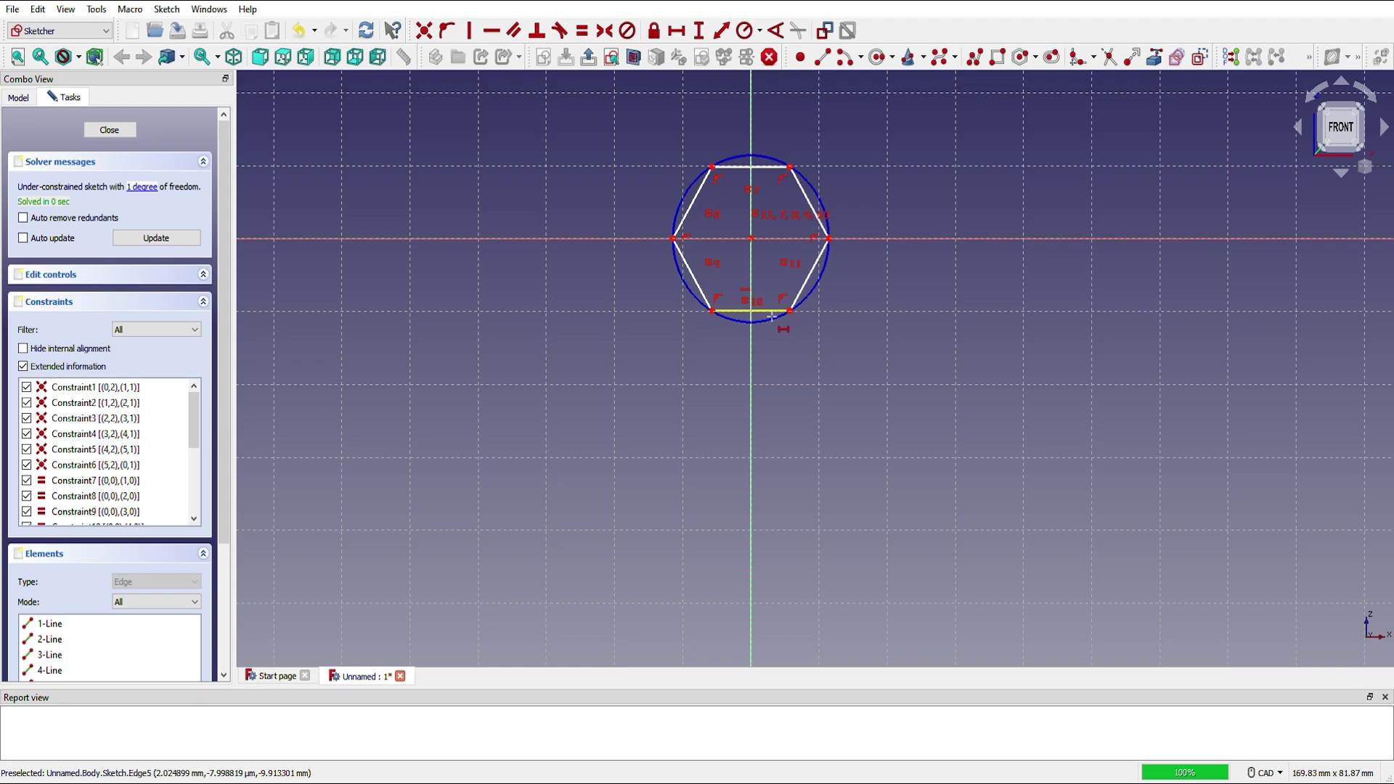
{"action": "left_click", "coordinate": [769, 311]}
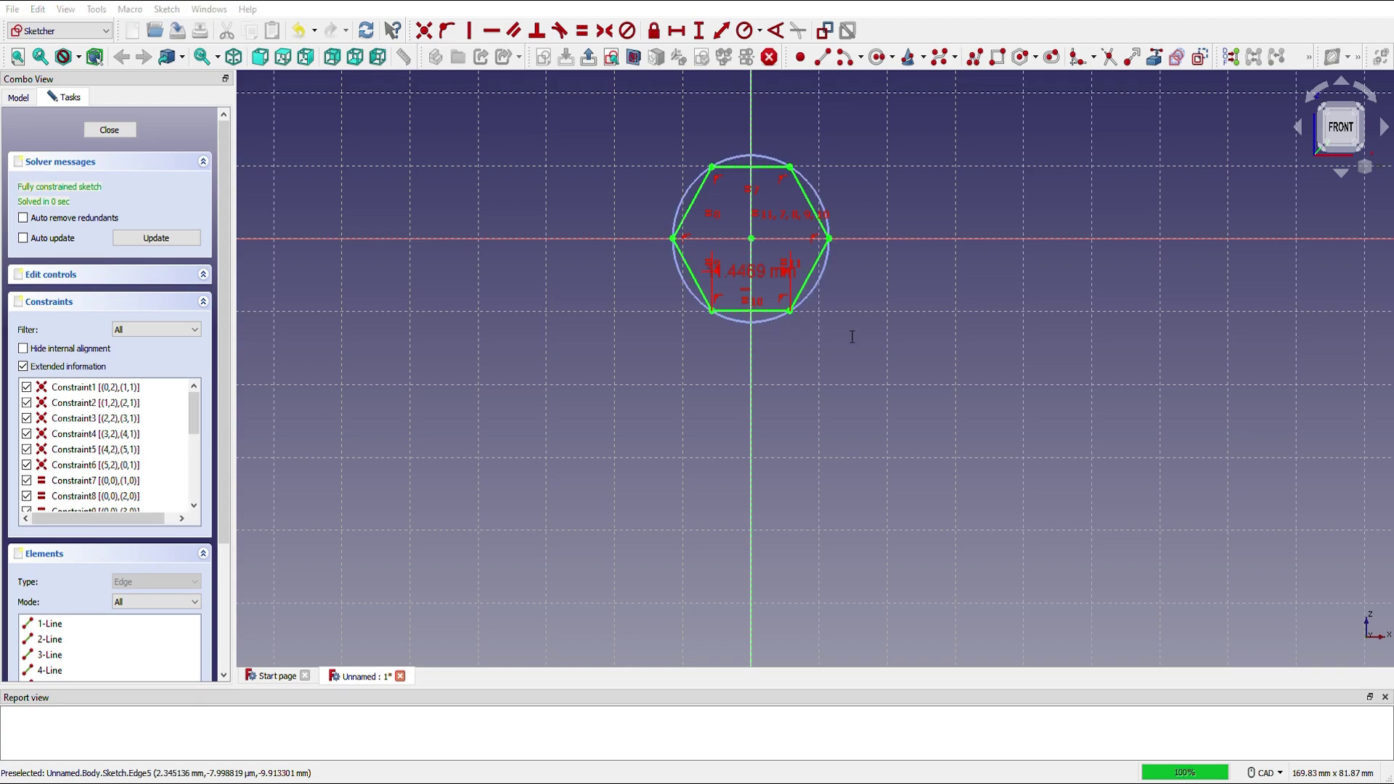
{"action": "scroll", "coordinate": [872, 412], "scroll_direction": "down", "scroll_amount": 4}
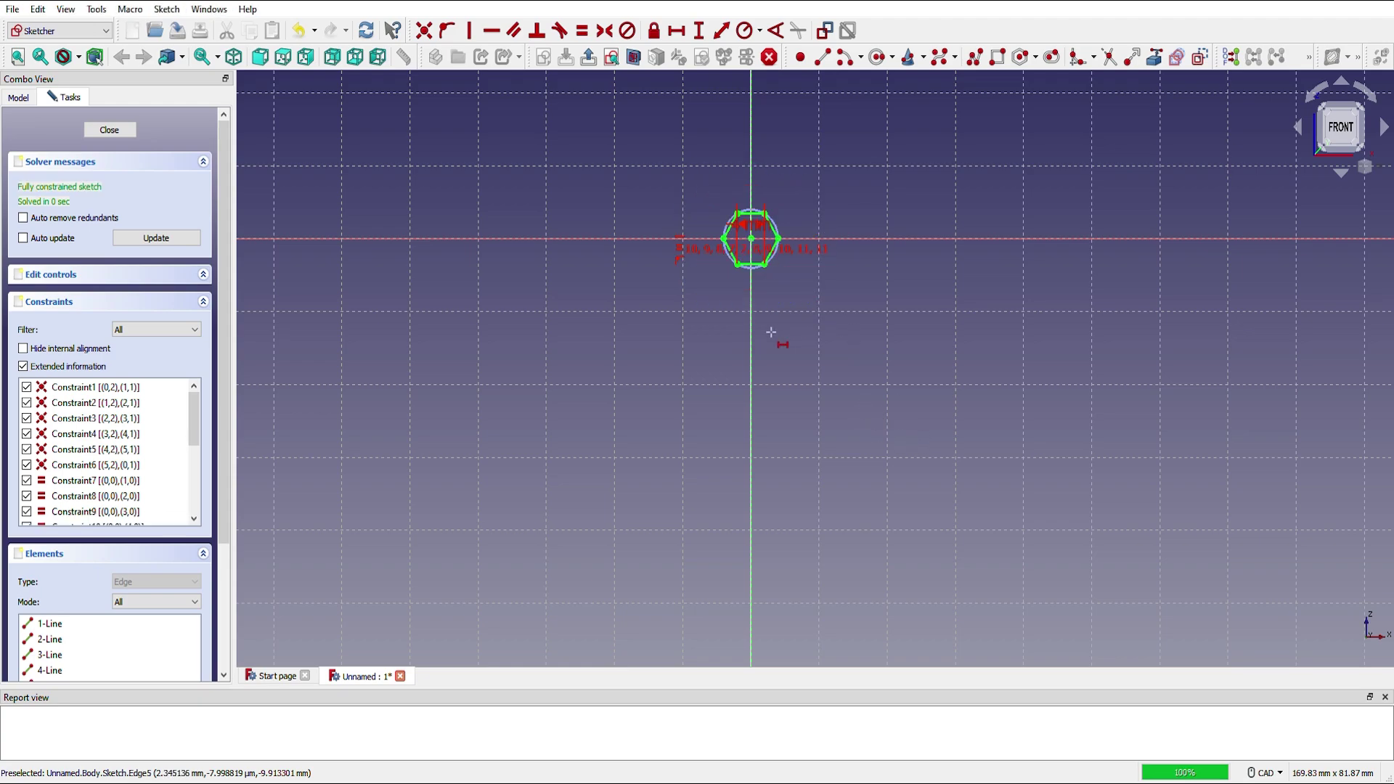
{"action": "scroll", "coordinate": [770, 325], "scroll_direction": "up", "scroll_amount": 2}
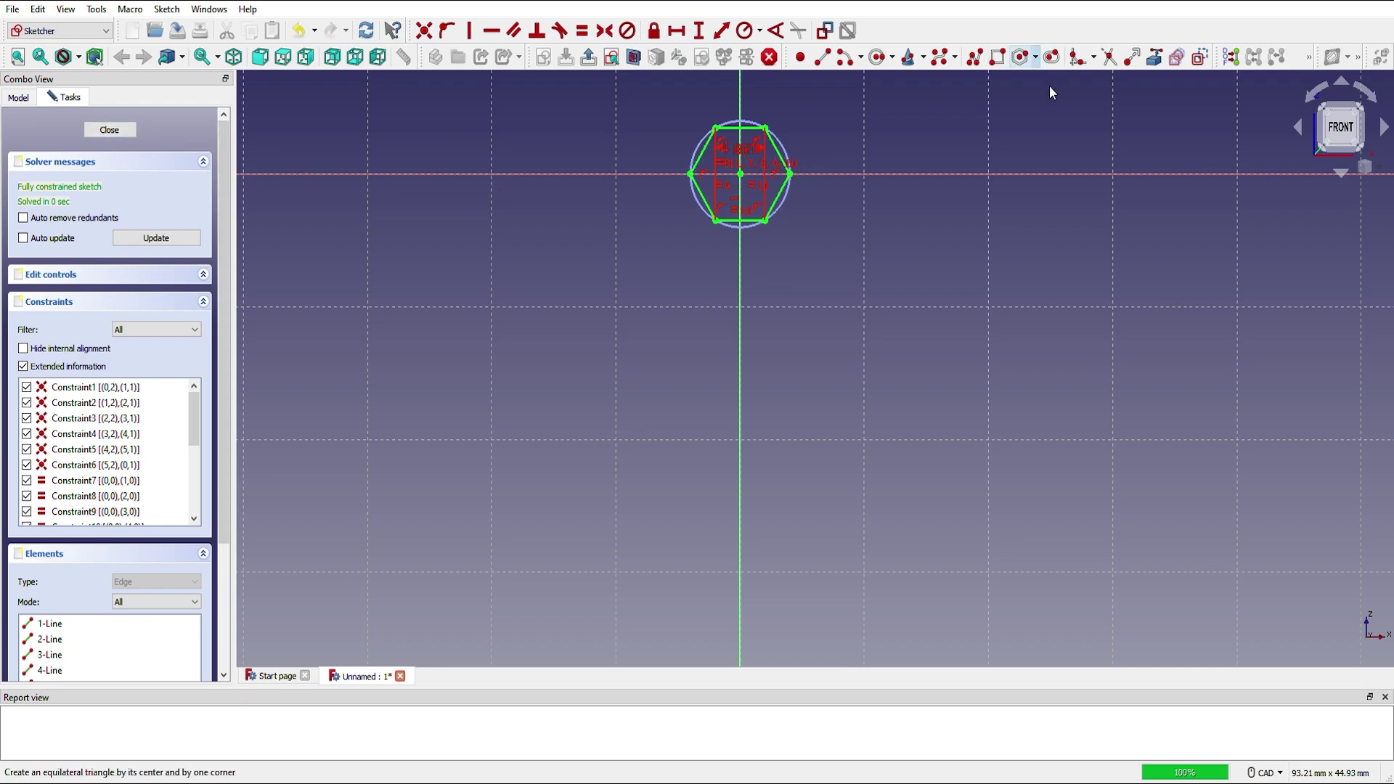
Draw a second, larger hexagon centred on the origin around the first
{"action": "left_click", "coordinate": [1022, 57]}
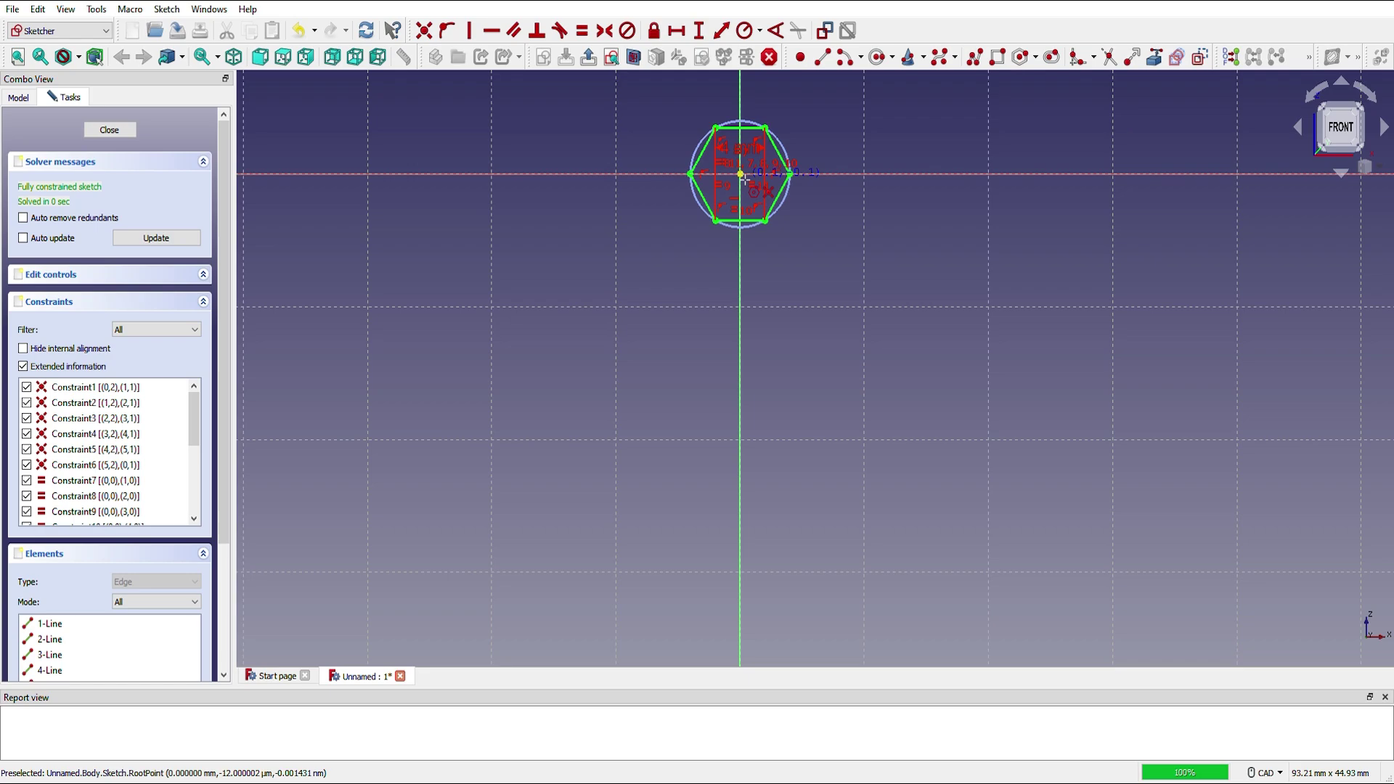
{"action": "left_click", "coordinate": [741, 174]}
{"action": "left_click", "coordinate": [772, 191]}
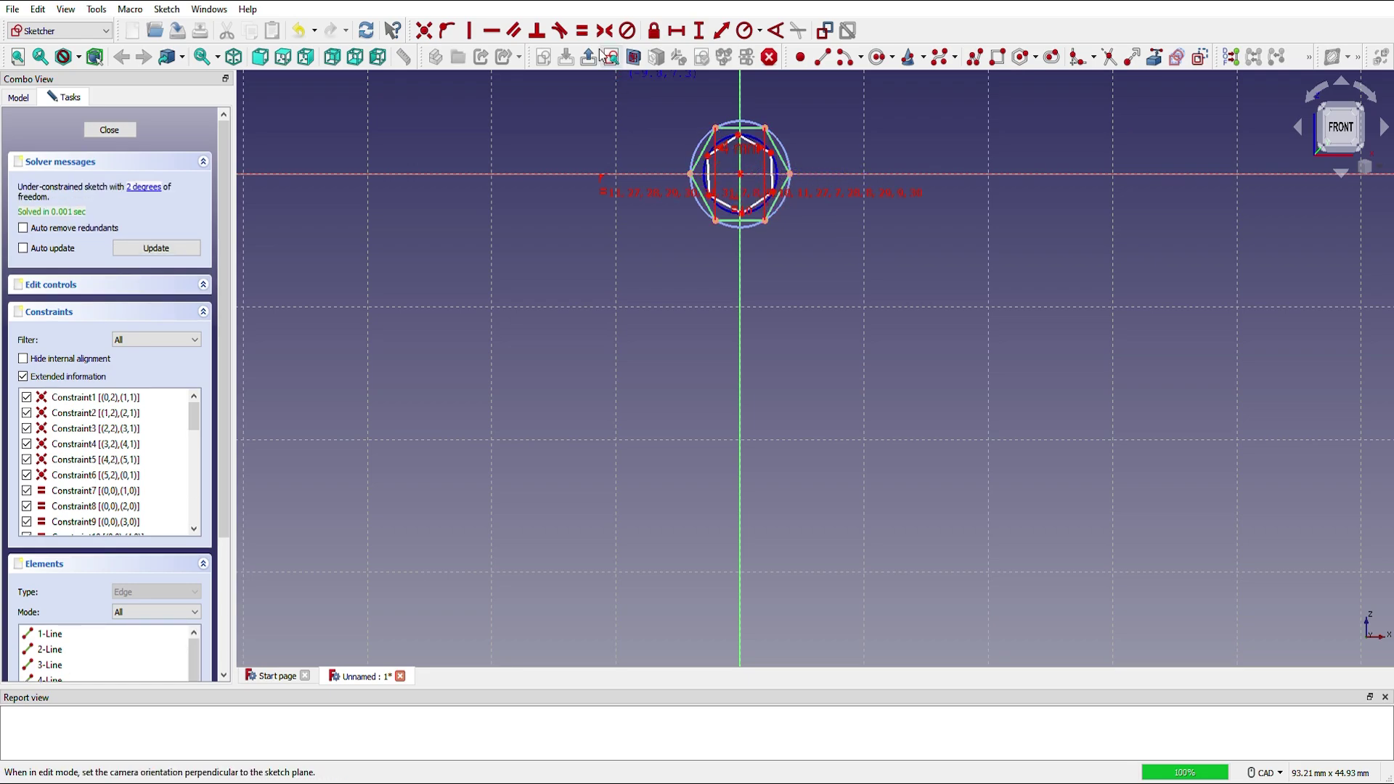
Make the new hexagon's left edge vertical and add a vertical distance dimension to it
{"action": "left_click", "coordinate": [469, 31]}
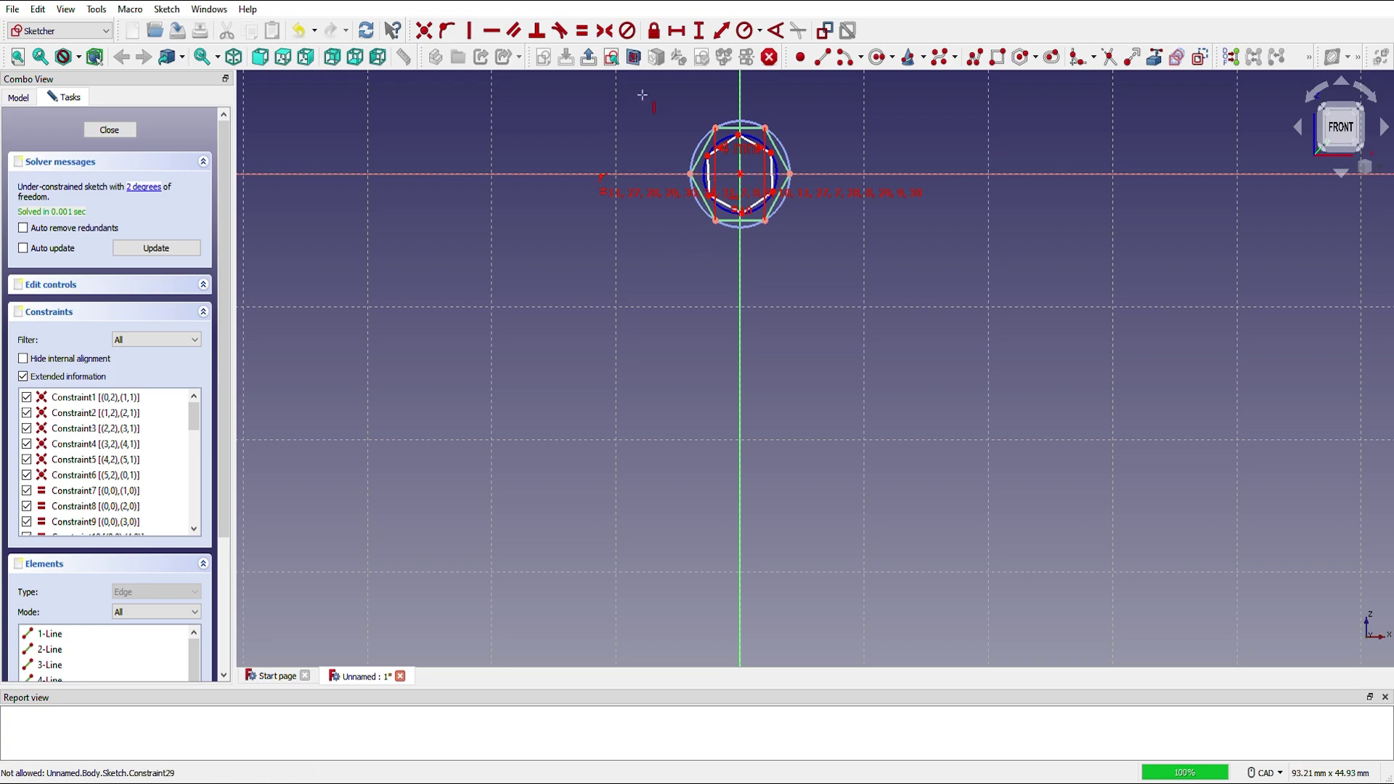
{"action": "scroll", "coordinate": [701, 183], "scroll_direction": "up", "scroll_amount": 3}
{"action": "left_click", "coordinate": [469, 30]}
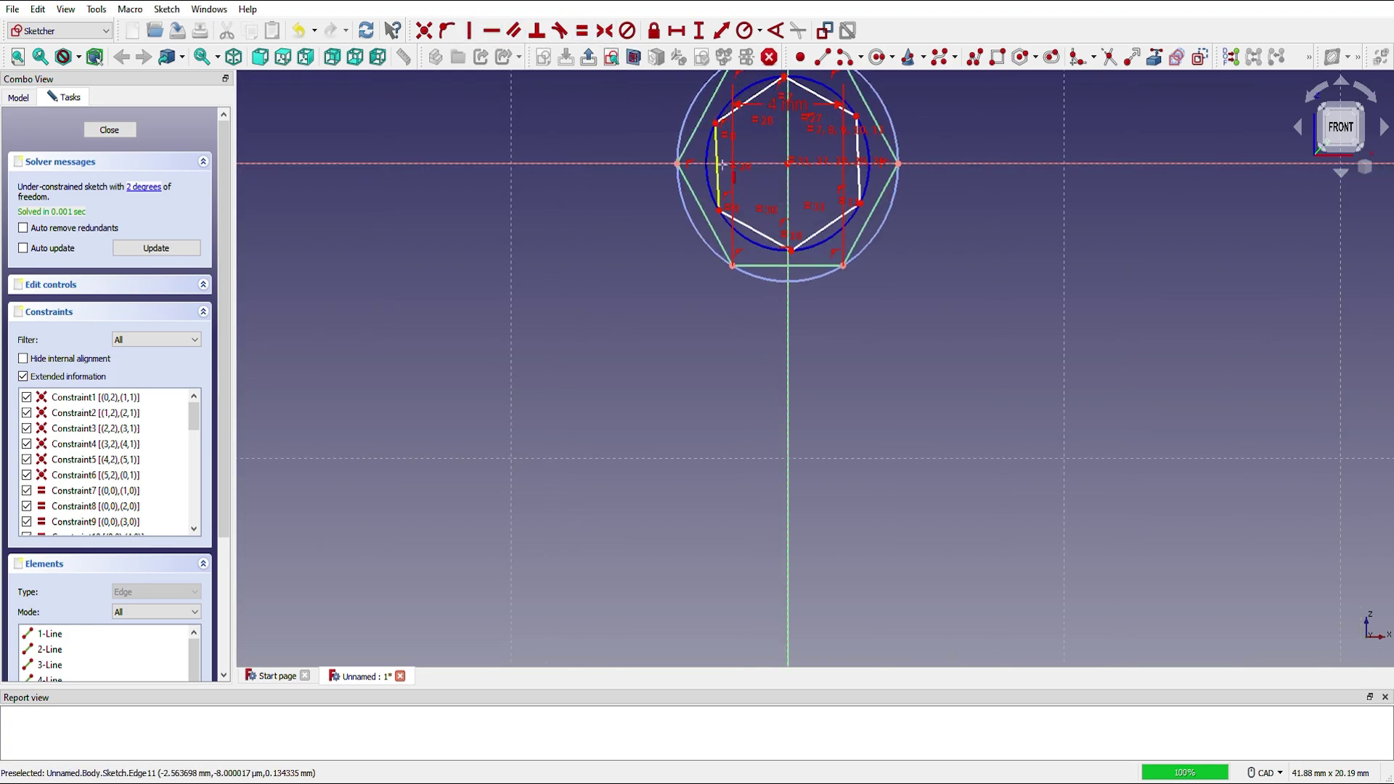
{"action": "left_click", "coordinate": [701, 33]}
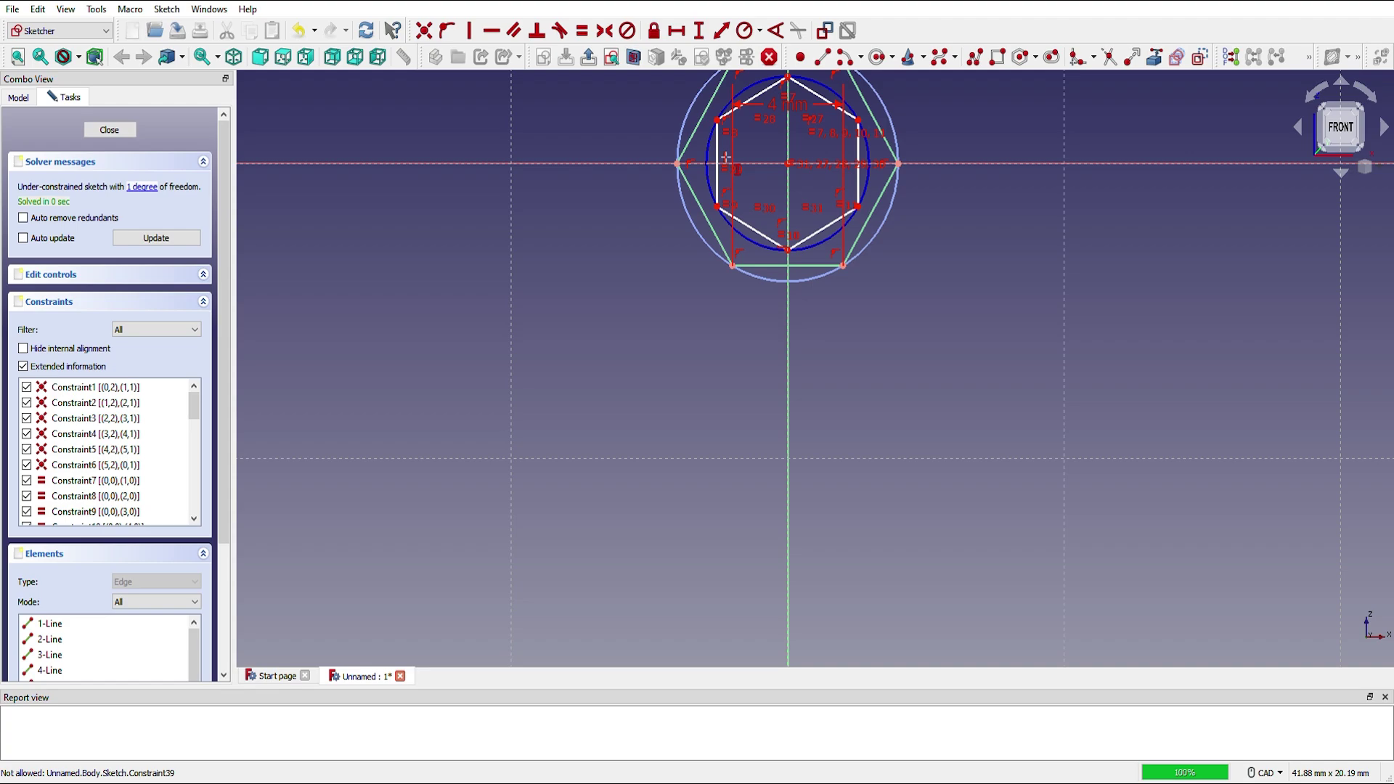
{"action": "left_click", "coordinate": [717, 163]}
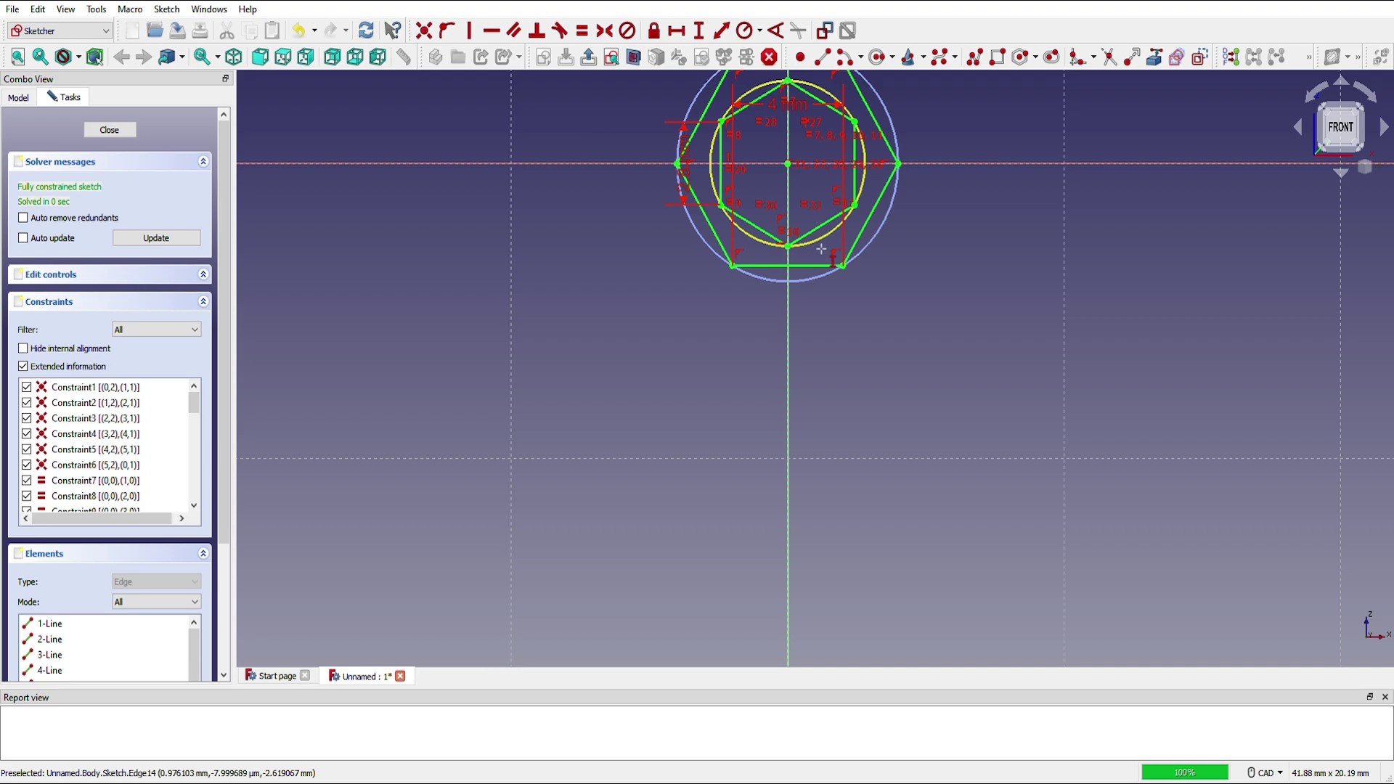
Close the sketch, pad it 20 mm into a hollow prism, then select its end face
{"action": "left_click", "coordinate": [101, 132]}
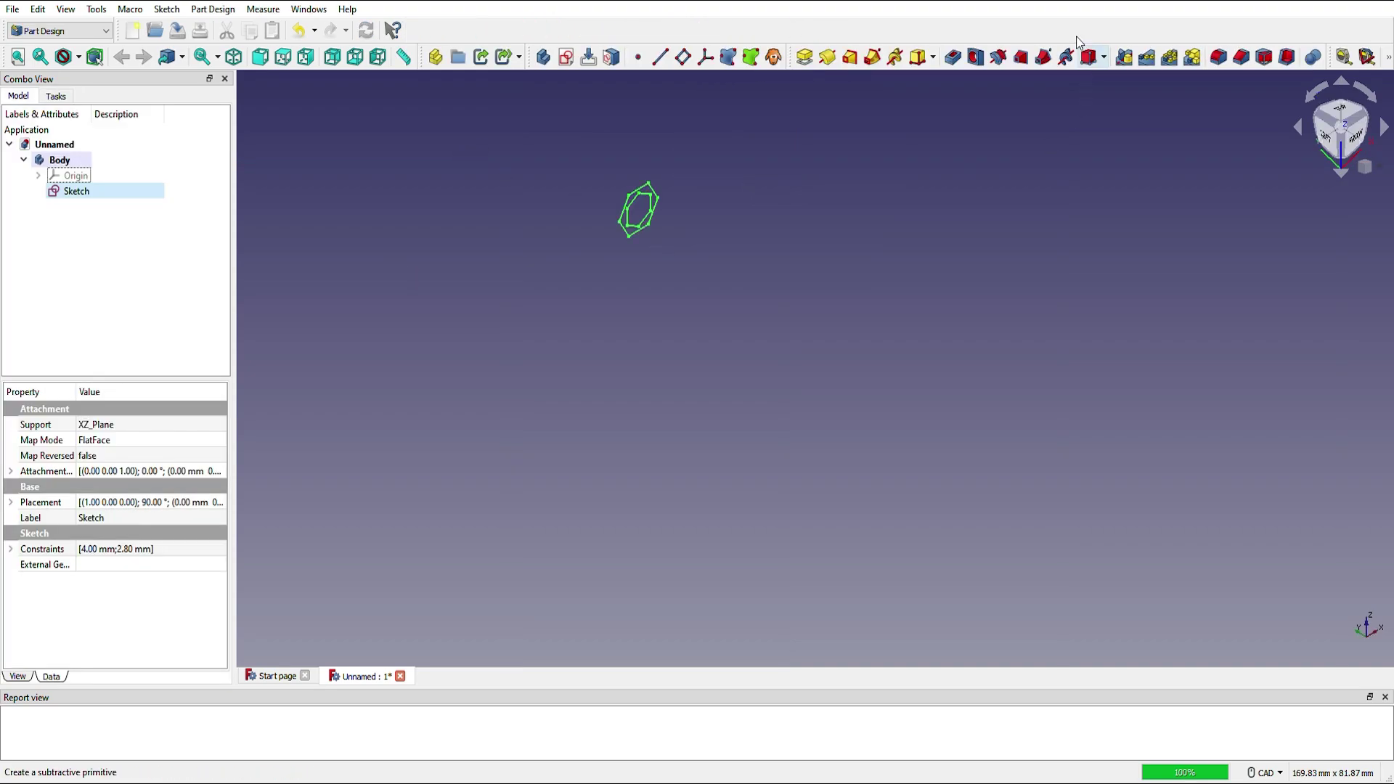
{"action": "left_click", "coordinate": [804, 58]}
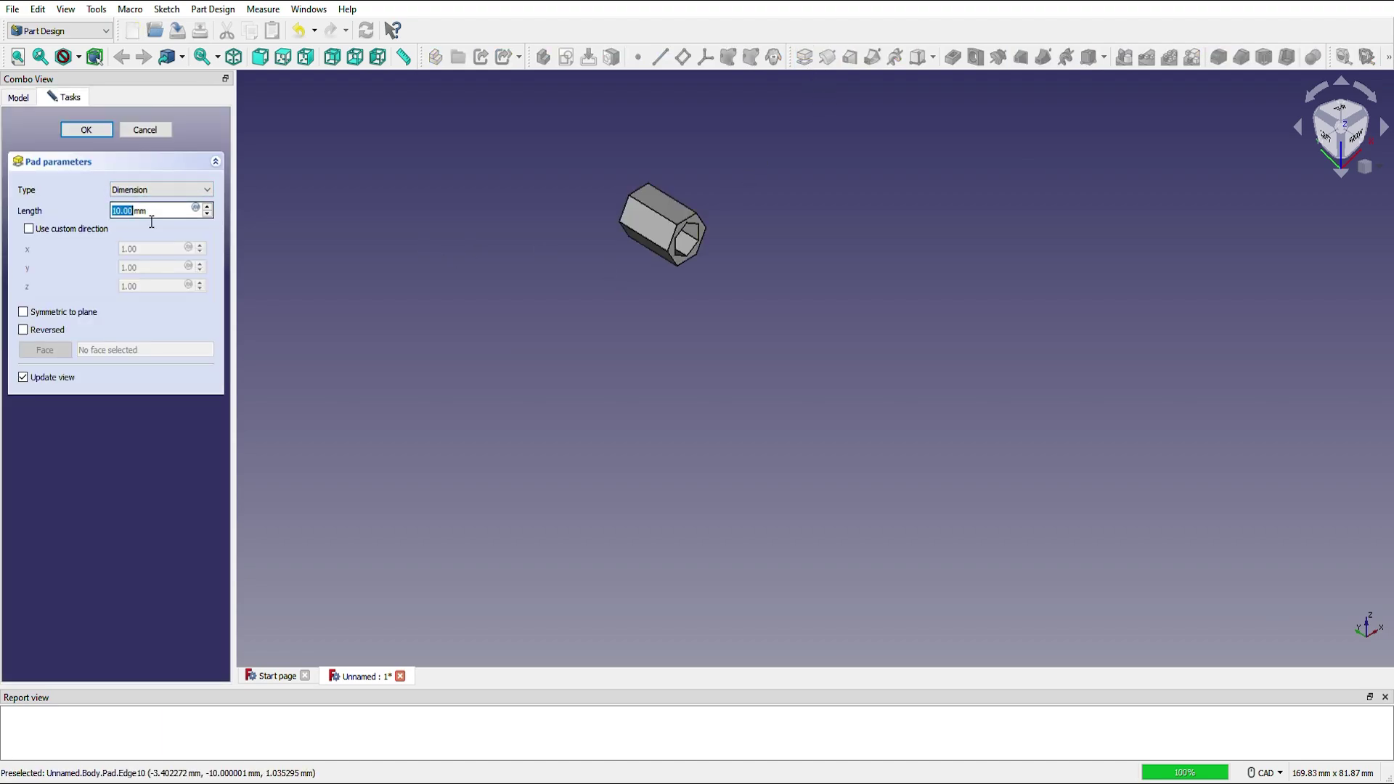
{"action": "type", "text": "20"}
{"action": "left_click", "coordinate": [86, 130]}
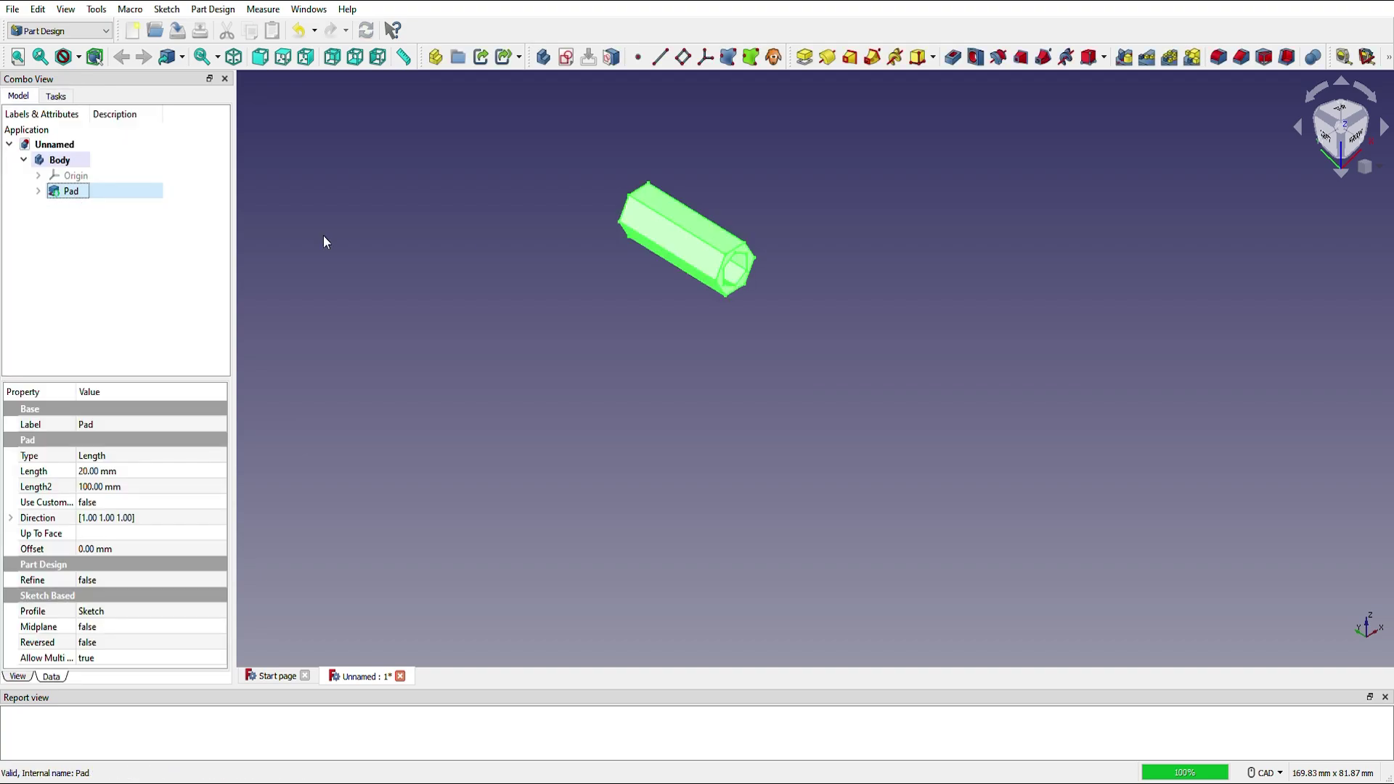
{"action": "left_click", "coordinate": [721, 352]}
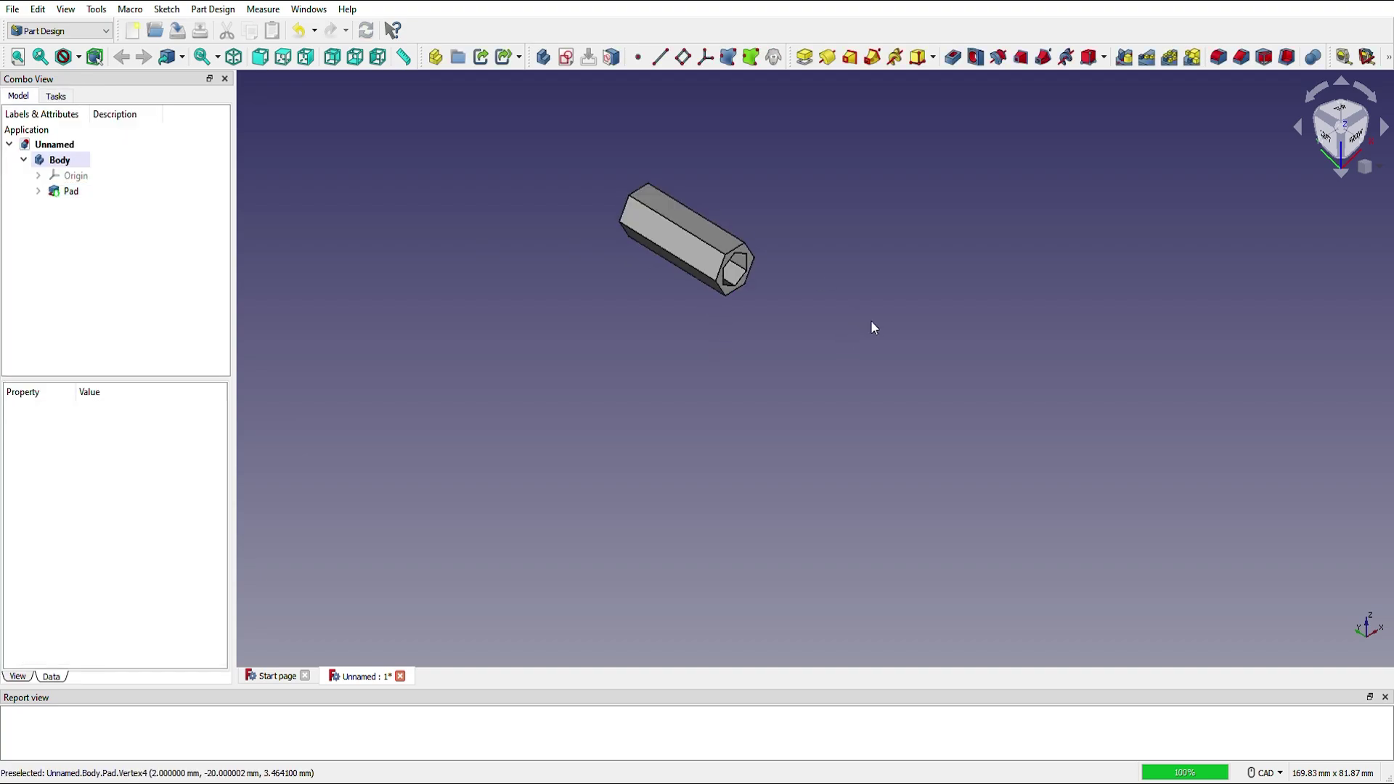
{"action": "left_click", "coordinate": [735, 256]}
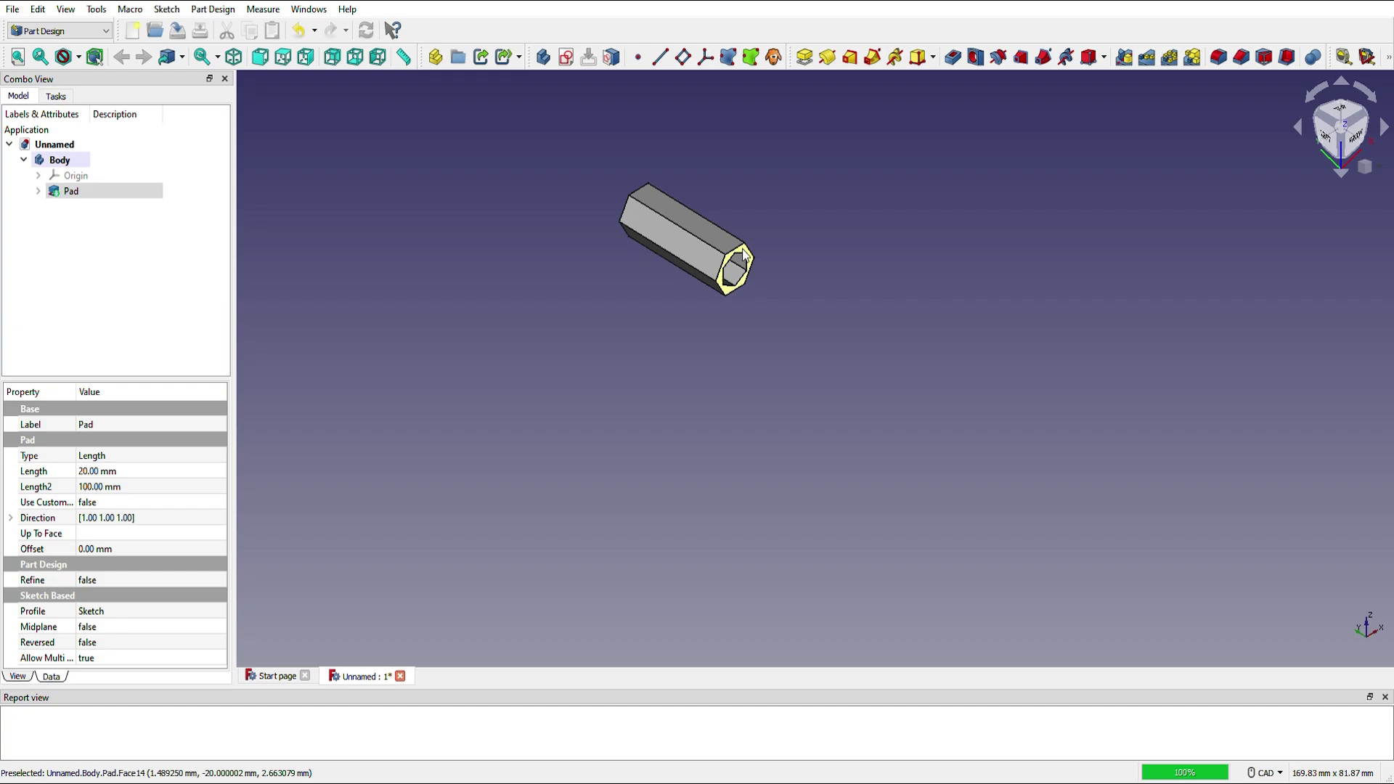
Start a sketch on the end face and draw a rectangle across the hexagon's top wall
{"action": "left_click", "coordinate": [567, 58]}
{"action": "scroll", "coordinate": [799, 218], "scroll_direction": "up", "scroll_amount": 8}
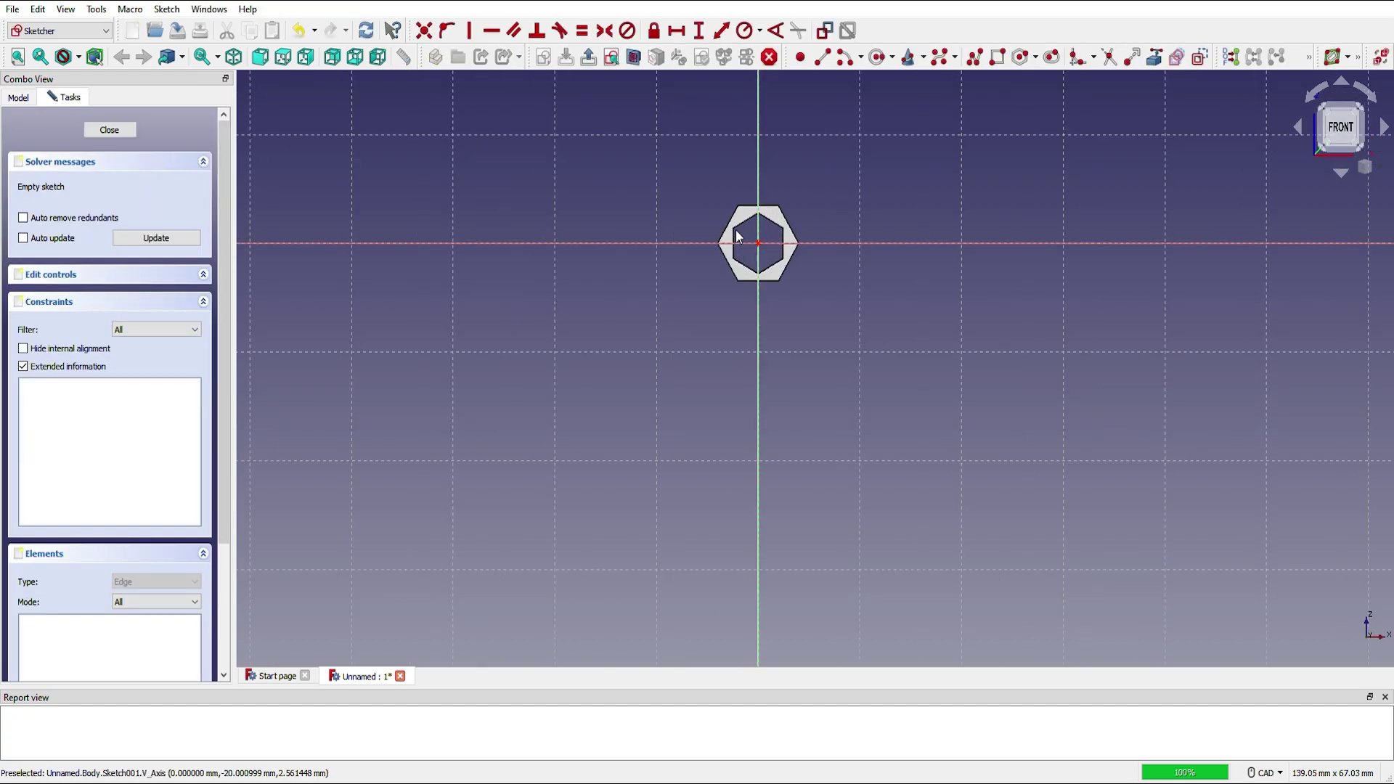
{"action": "left_click", "coordinate": [998, 57]}
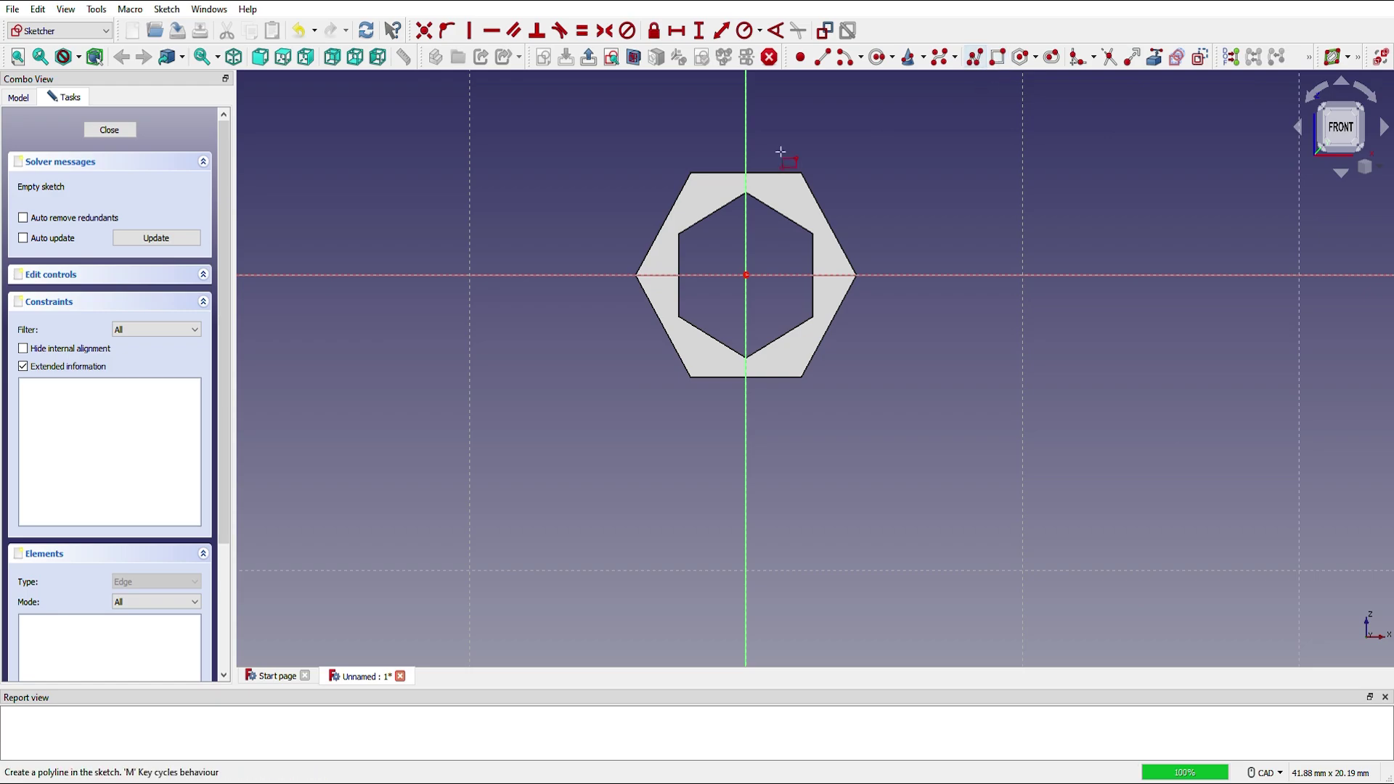
{"action": "left_click", "coordinate": [710, 135]}
{"action": "left_click", "coordinate": [788, 302]}
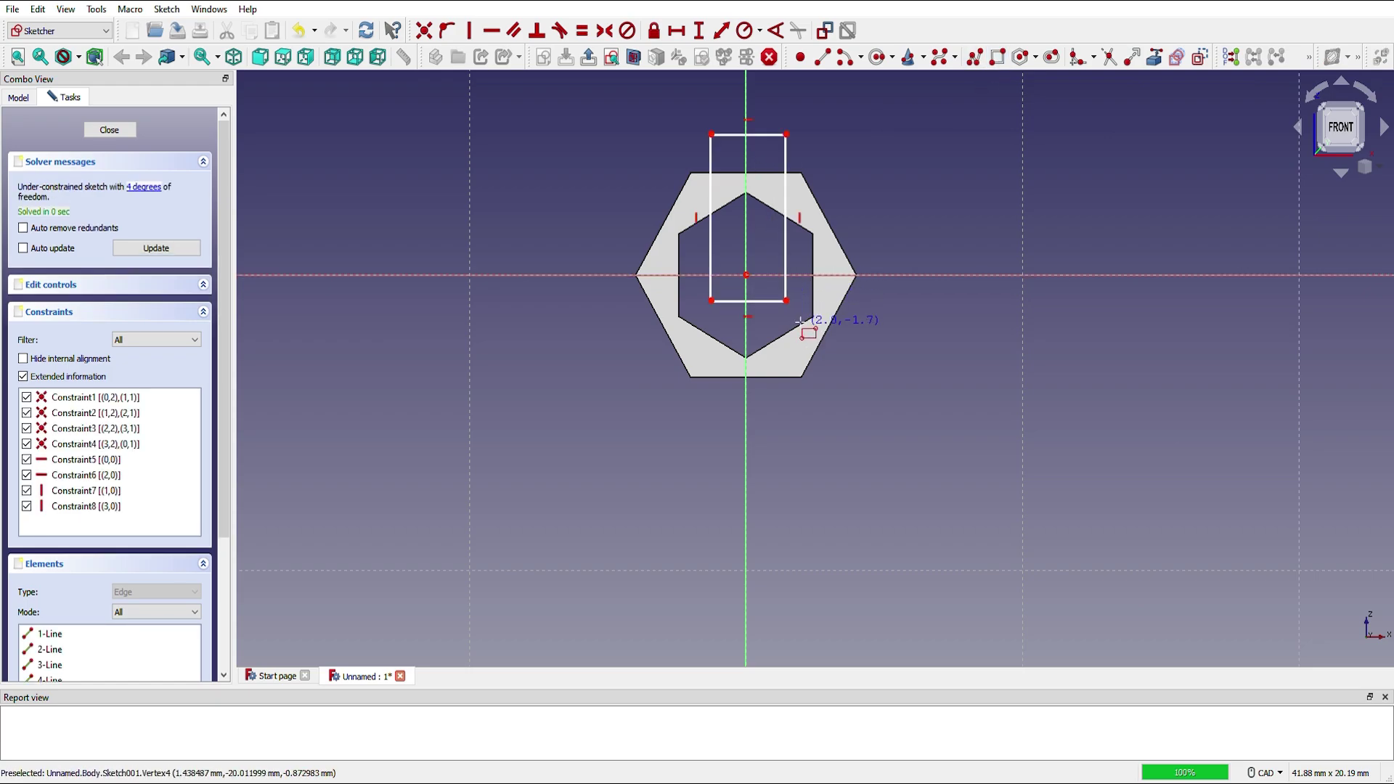
Constrain the rectangle to 3 mm wide with a -1.5 mm corner offset, then close the sketch
{"action": "left_click", "coordinate": [760, 302]}
{"action": "key", "text": "shift+h"}
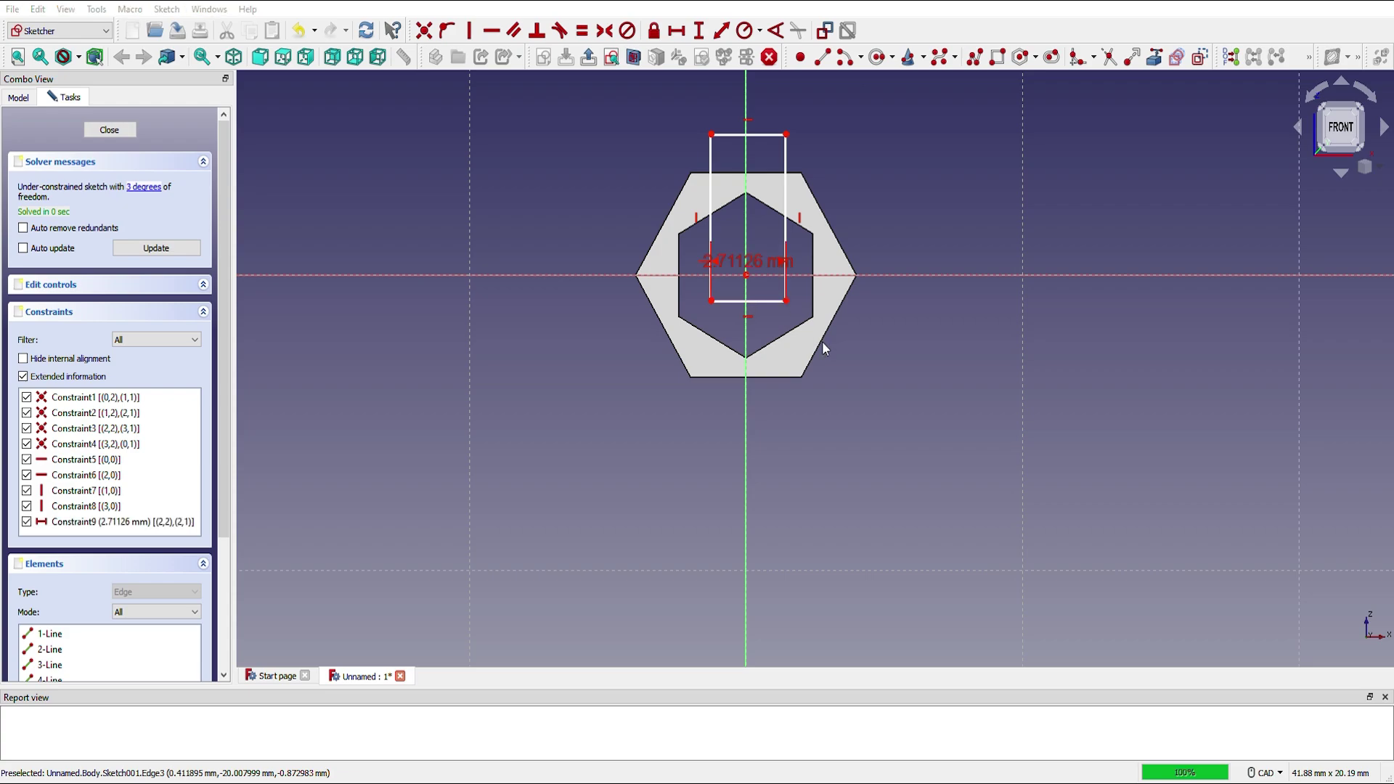
{"action": "type", "text": "3"}
{"action": "key", "text": "Return"}
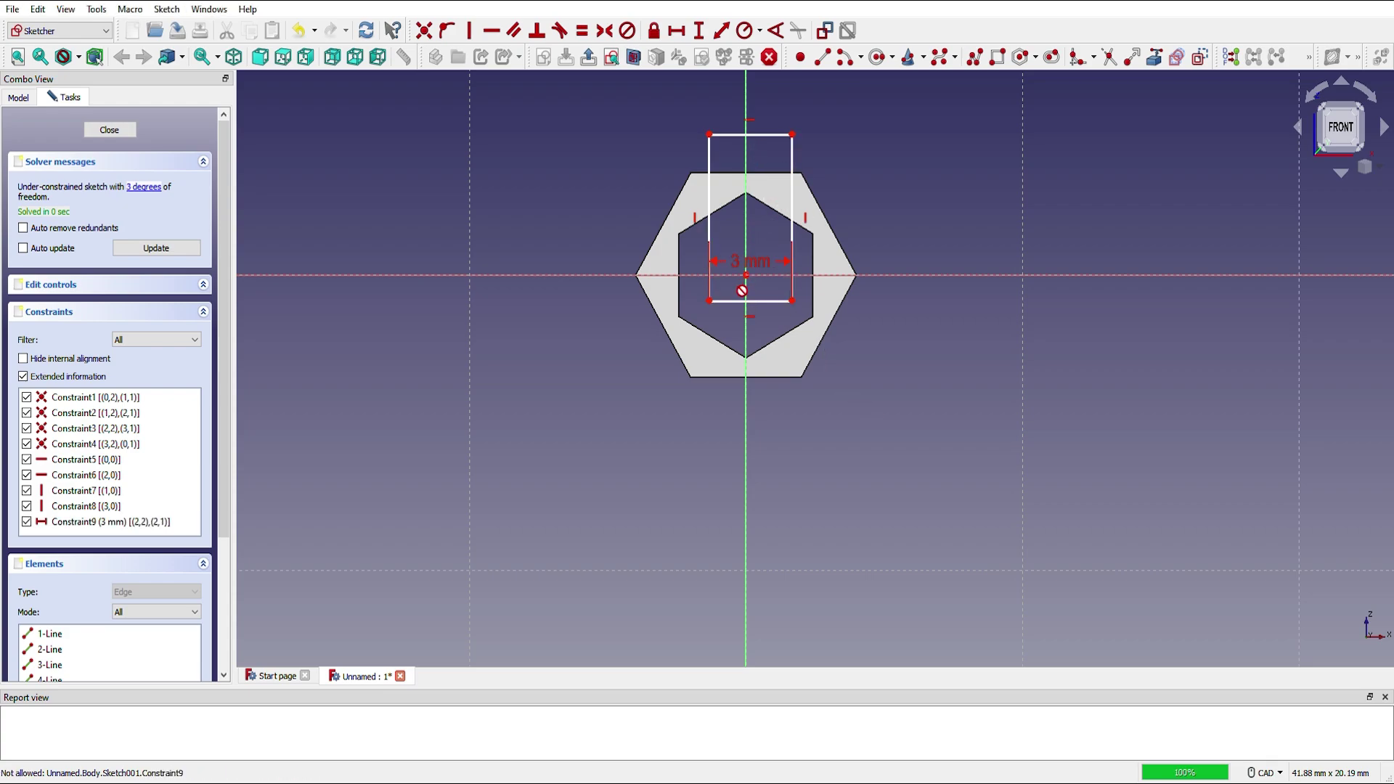
{"action": "left_click", "coordinate": [711, 299]}
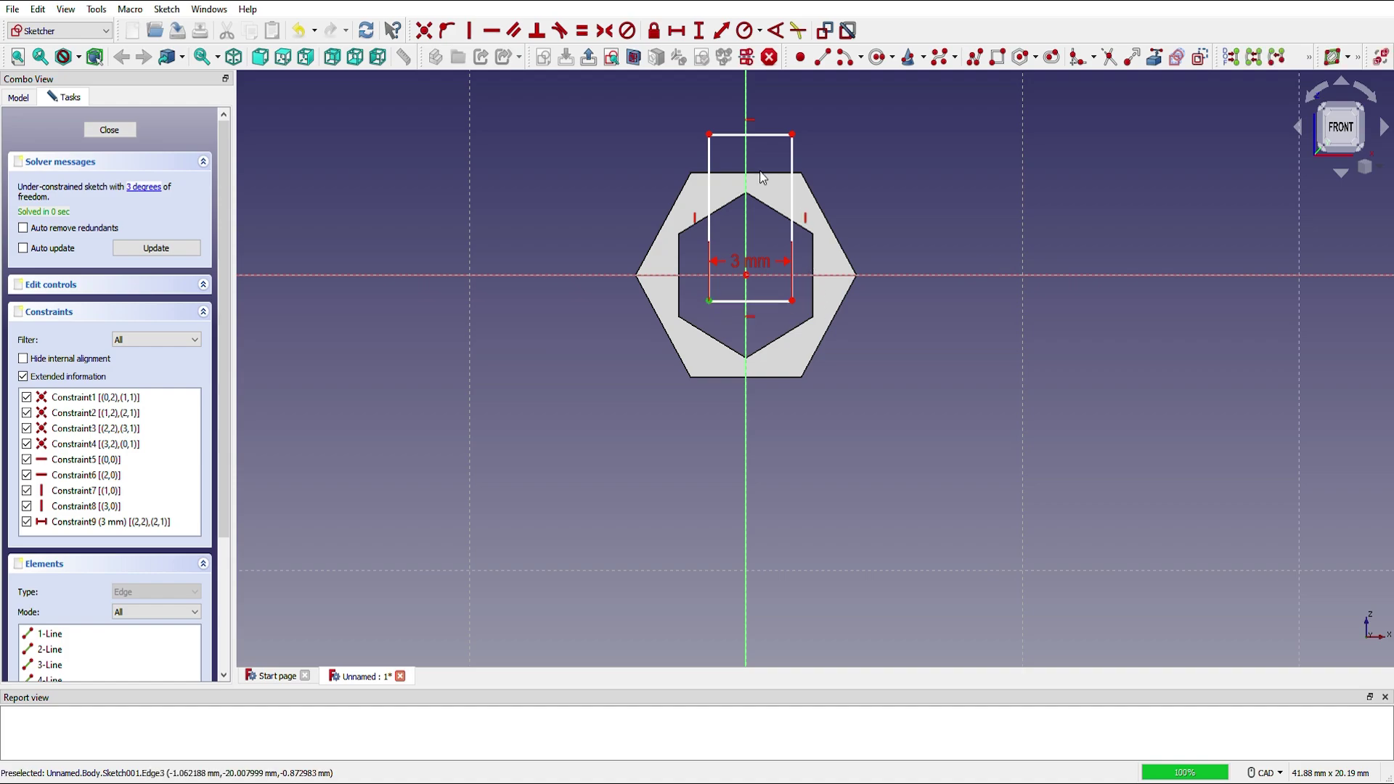
{"action": "left_click", "coordinate": [678, 33]}
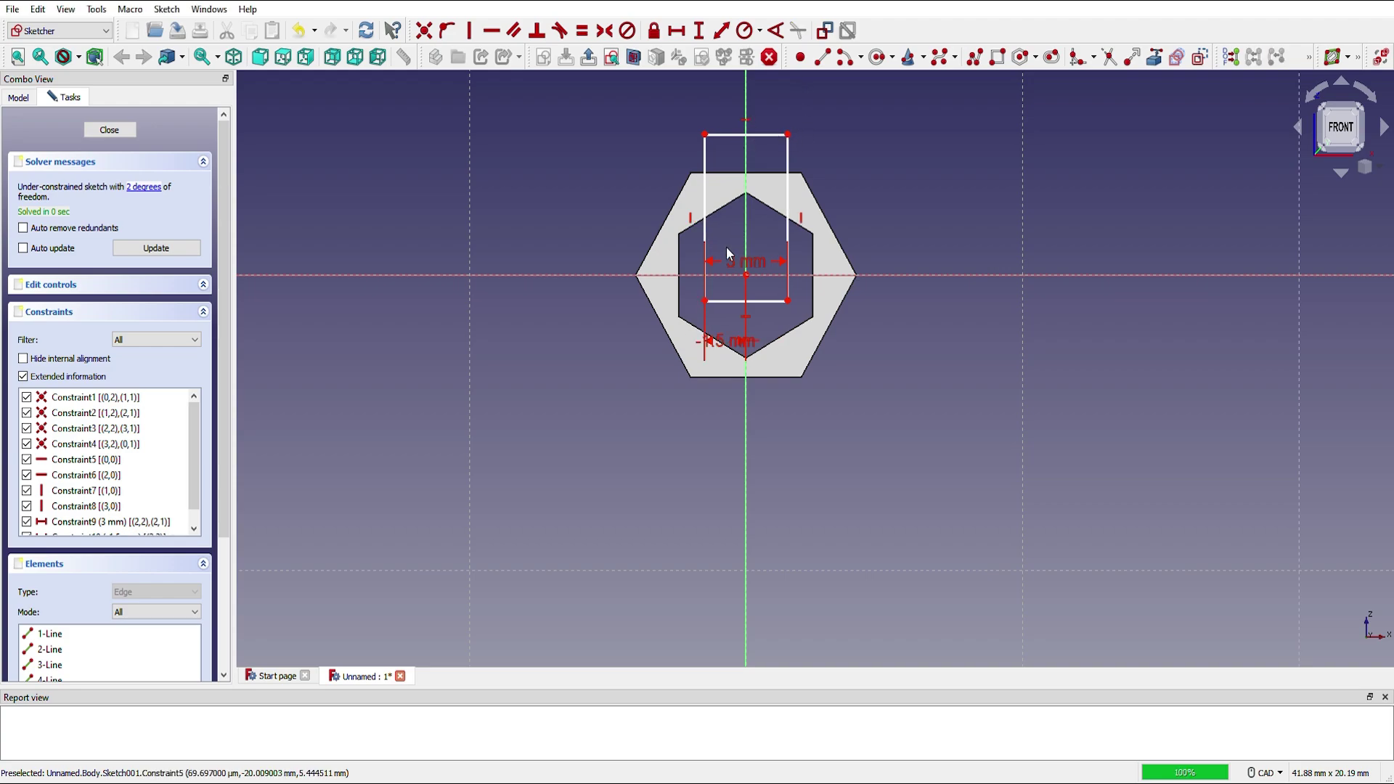
{"action": "left_click", "coordinate": [125, 132]}
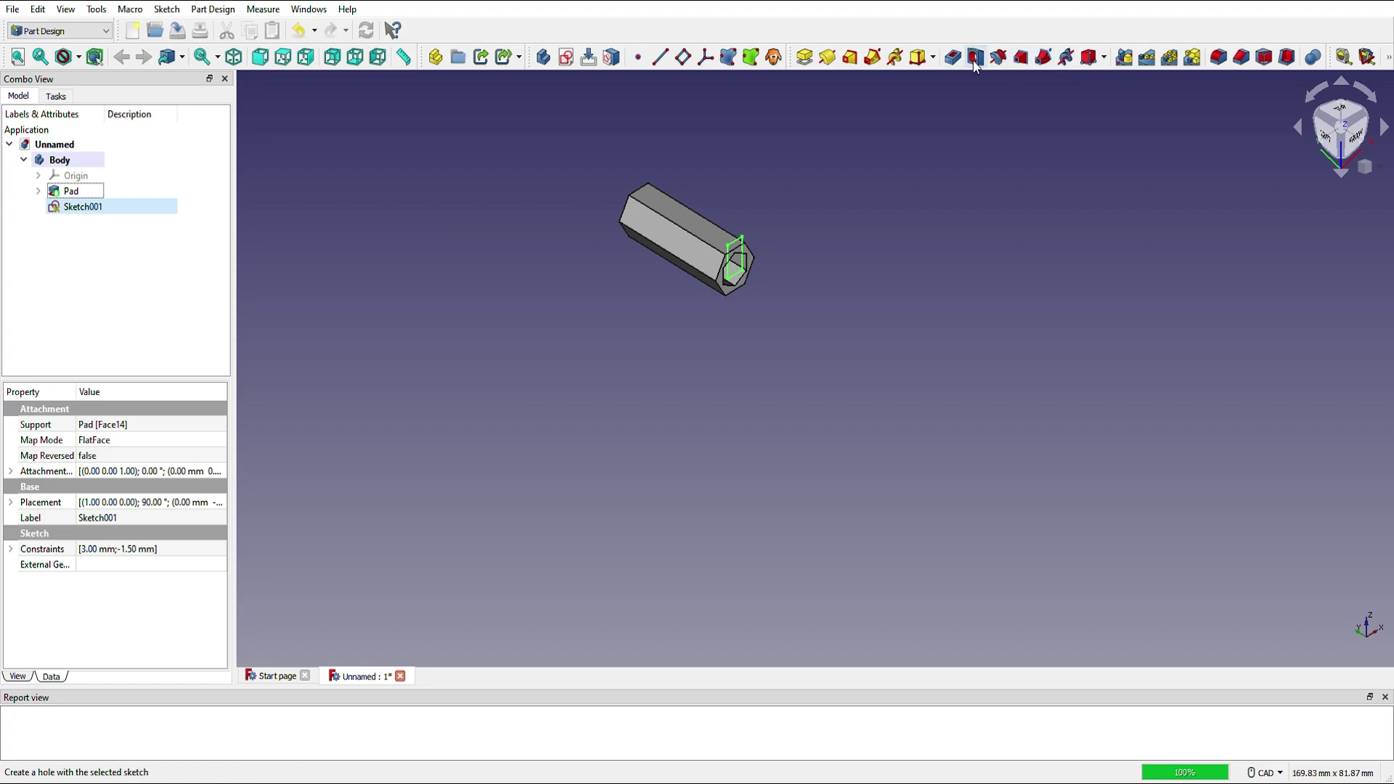
Pocket the rectangle sketch with type Through all to cut the side slot
{"action": "left_click", "coordinate": [952, 63]}
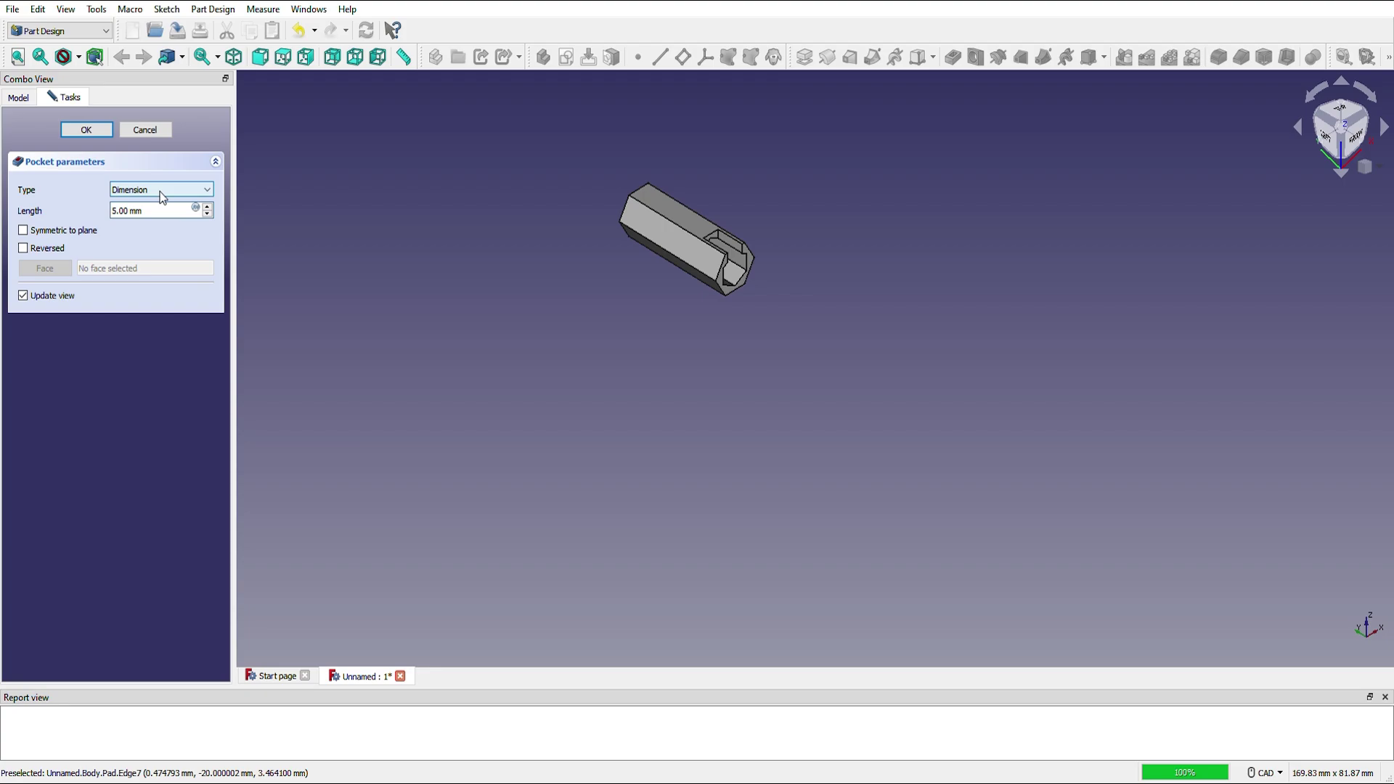
{"action": "key", "text": "Down"}
{"action": "key", "text": "Return"}
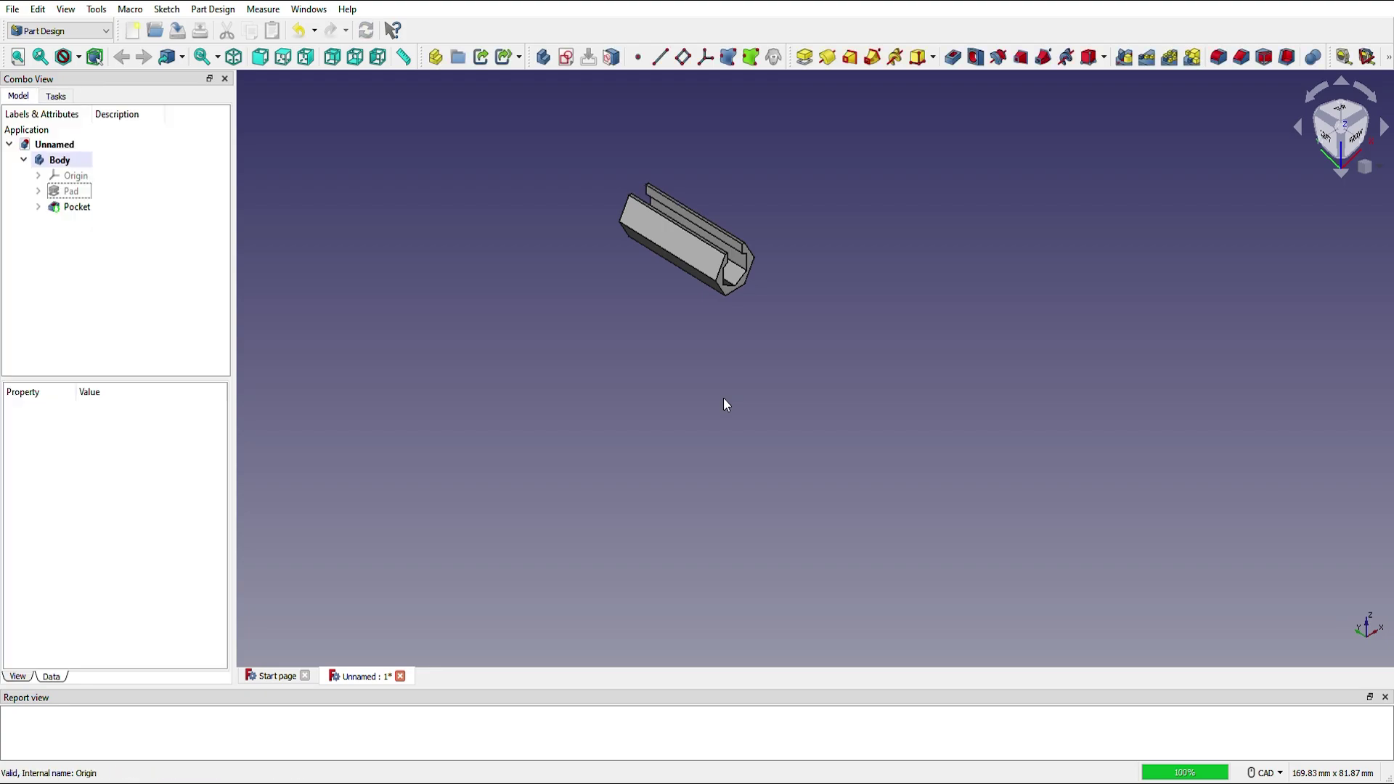
Select the Body and start exporting it via File > Export
{"action": "double_click", "coordinate": [65, 161]}
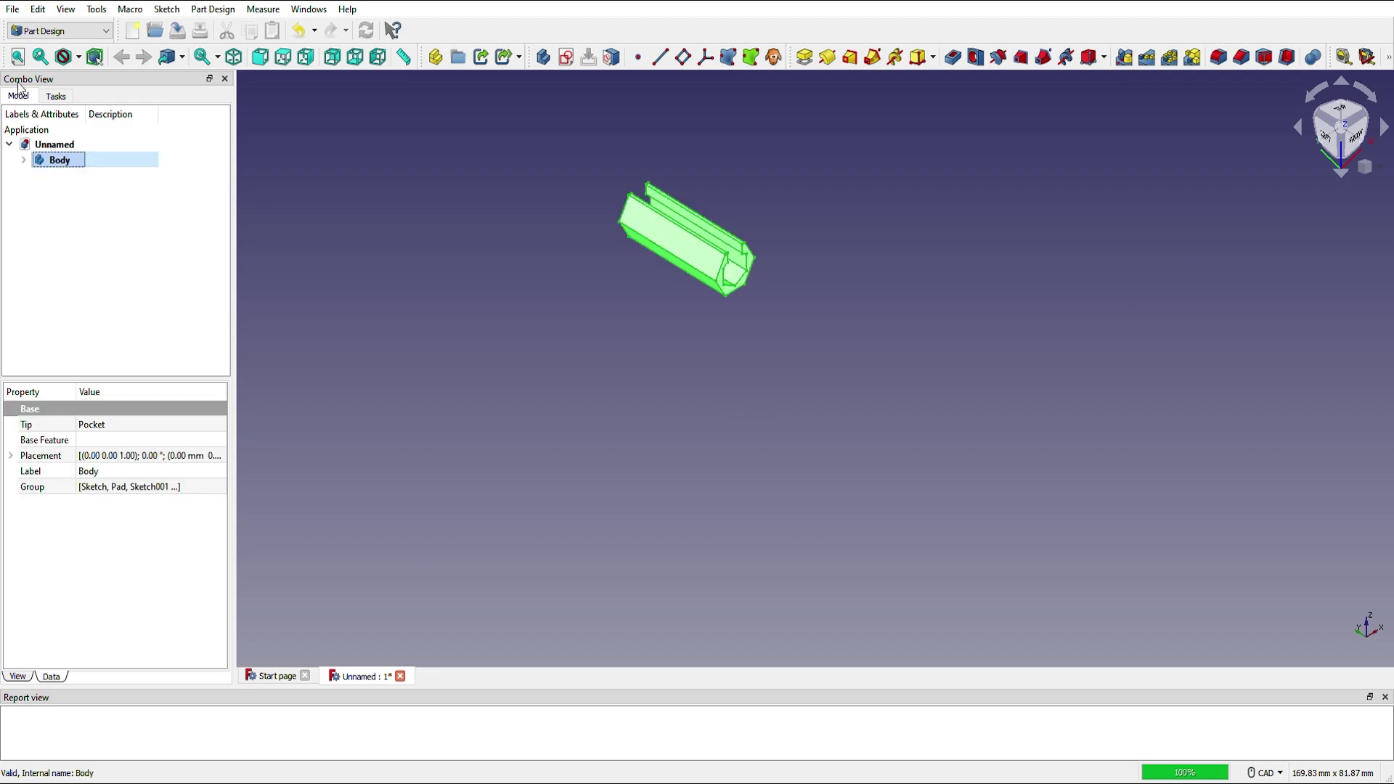
{"action": "left_click", "coordinate": [14, 11]}
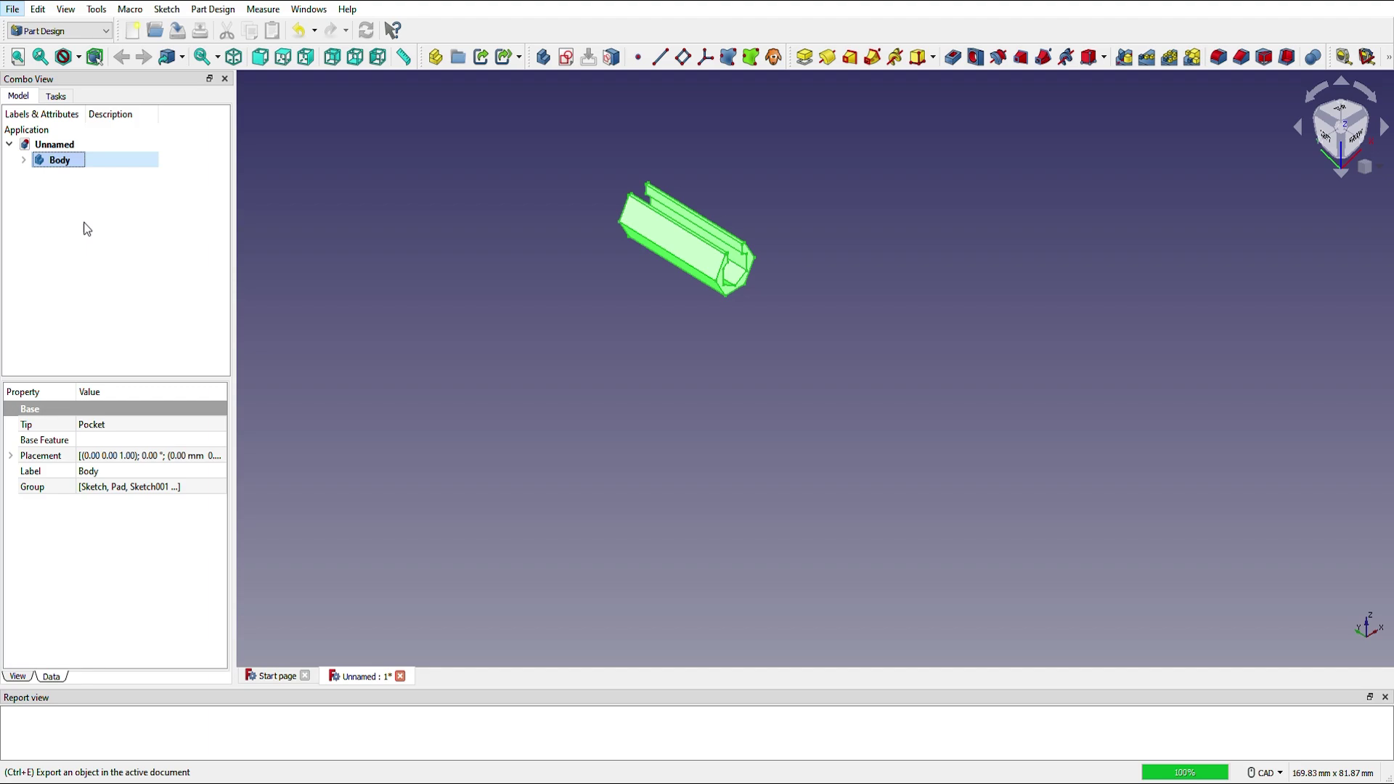
{"action": "left_click", "coordinate": [84, 223]}
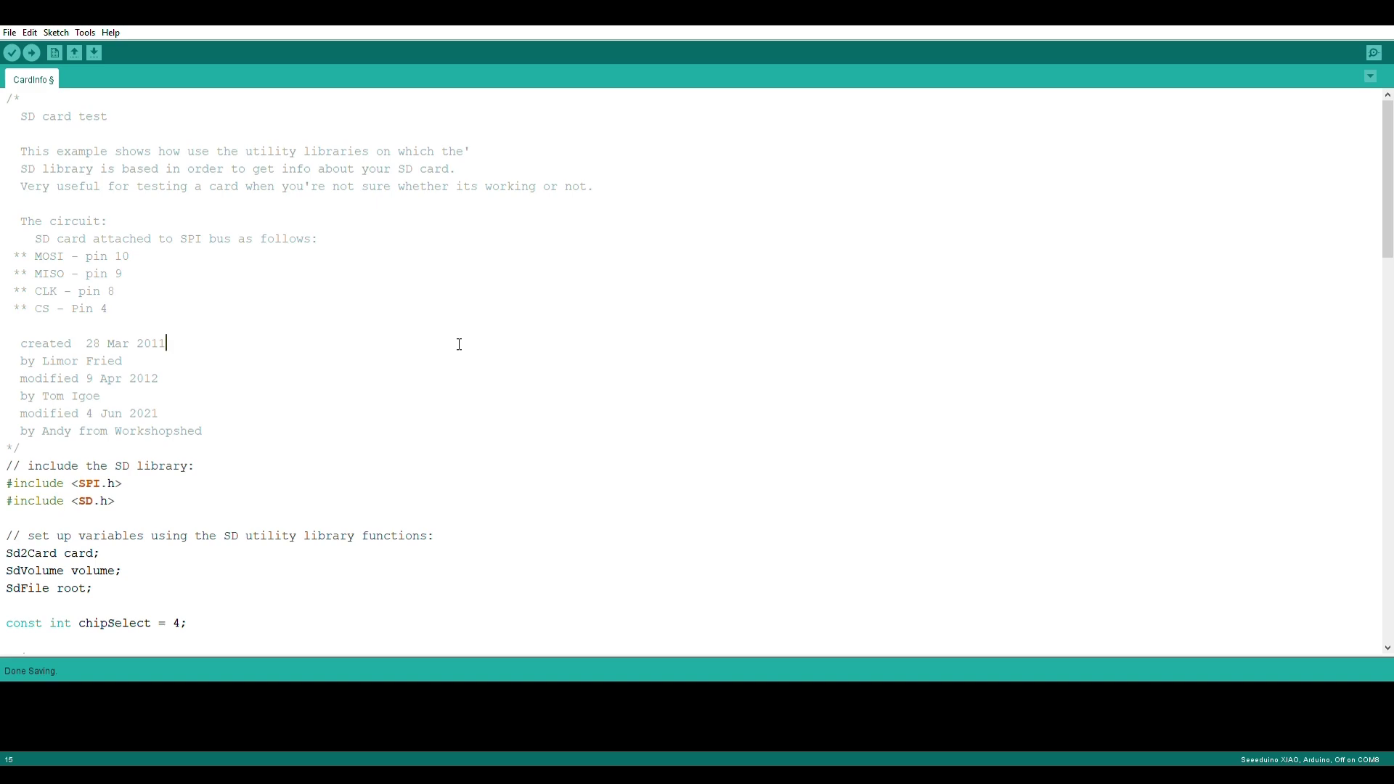
Place the caret after the created date line and select the chipSelect line in CardInfo
{"action": "left_click", "coordinate": [459, 345]}
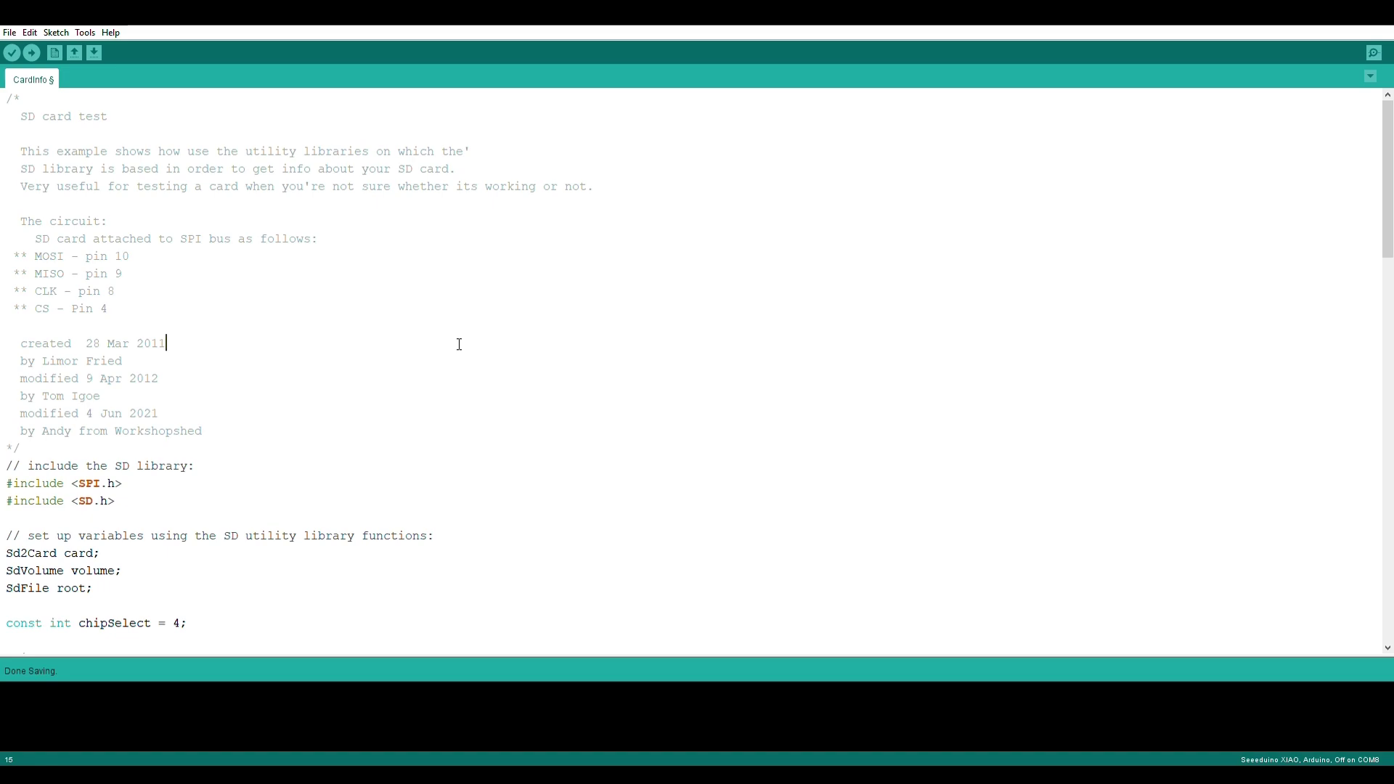
{"action": "left_click_drag", "start_coordinate": [196, 632], "coordinate": [7, 634]}
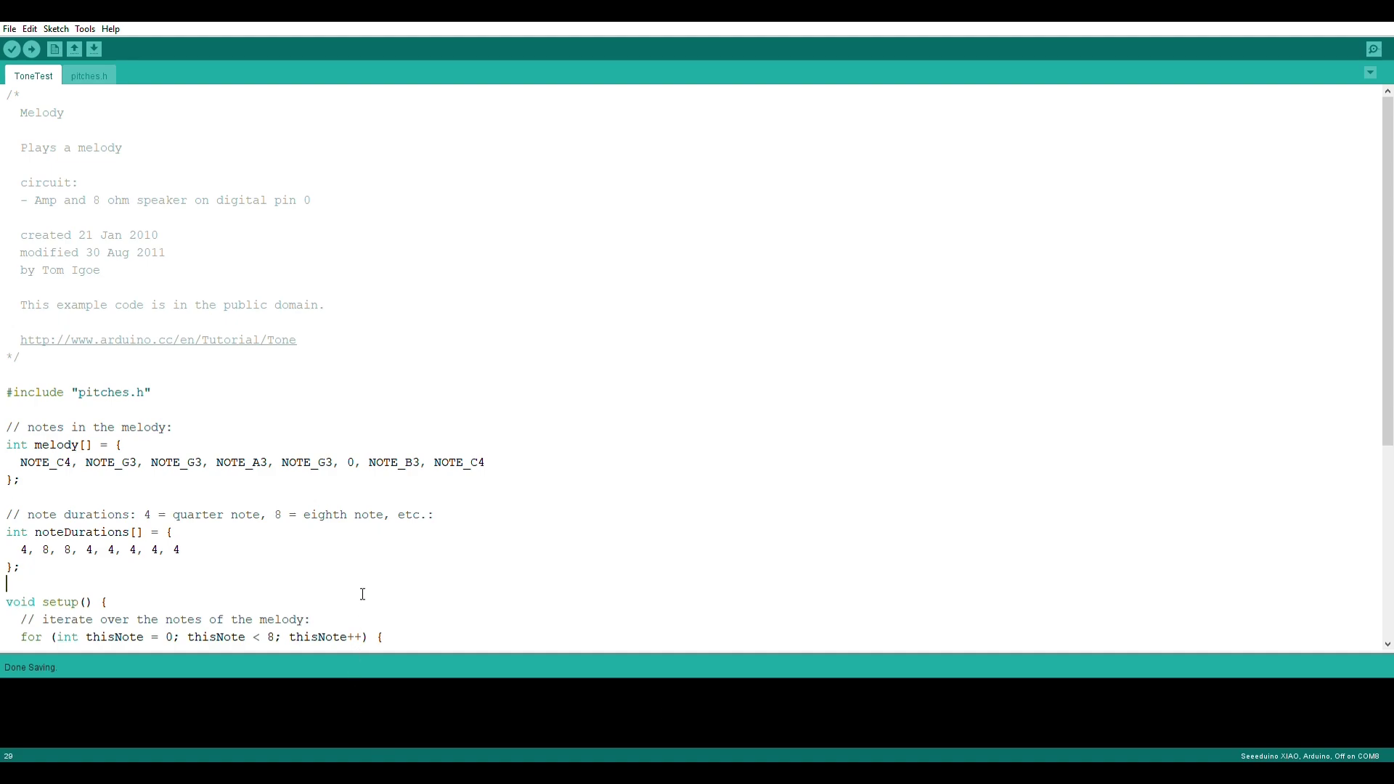
Scroll down through the ToneTest melody code
{"action": "scroll", "coordinate": [363, 594], "scroll_direction": "down", "scroll_amount": 6}
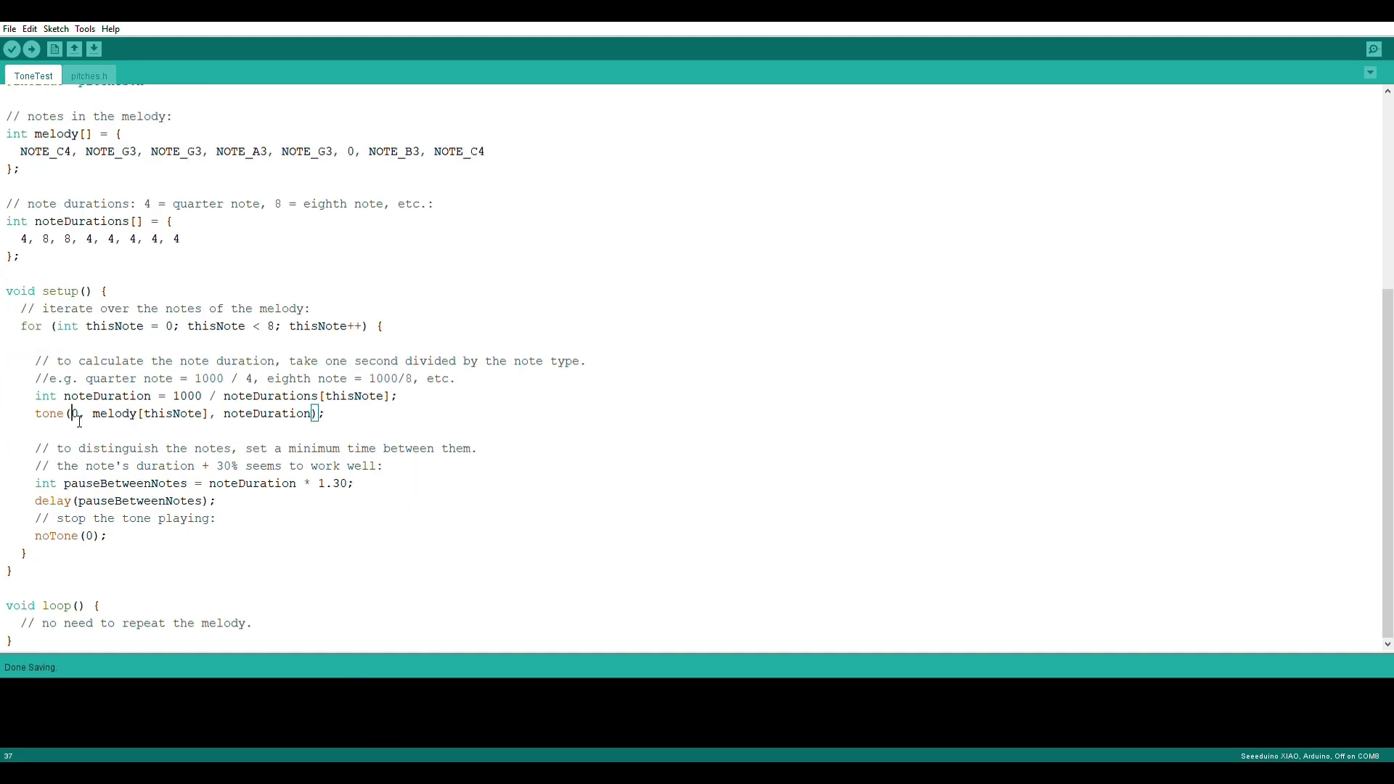